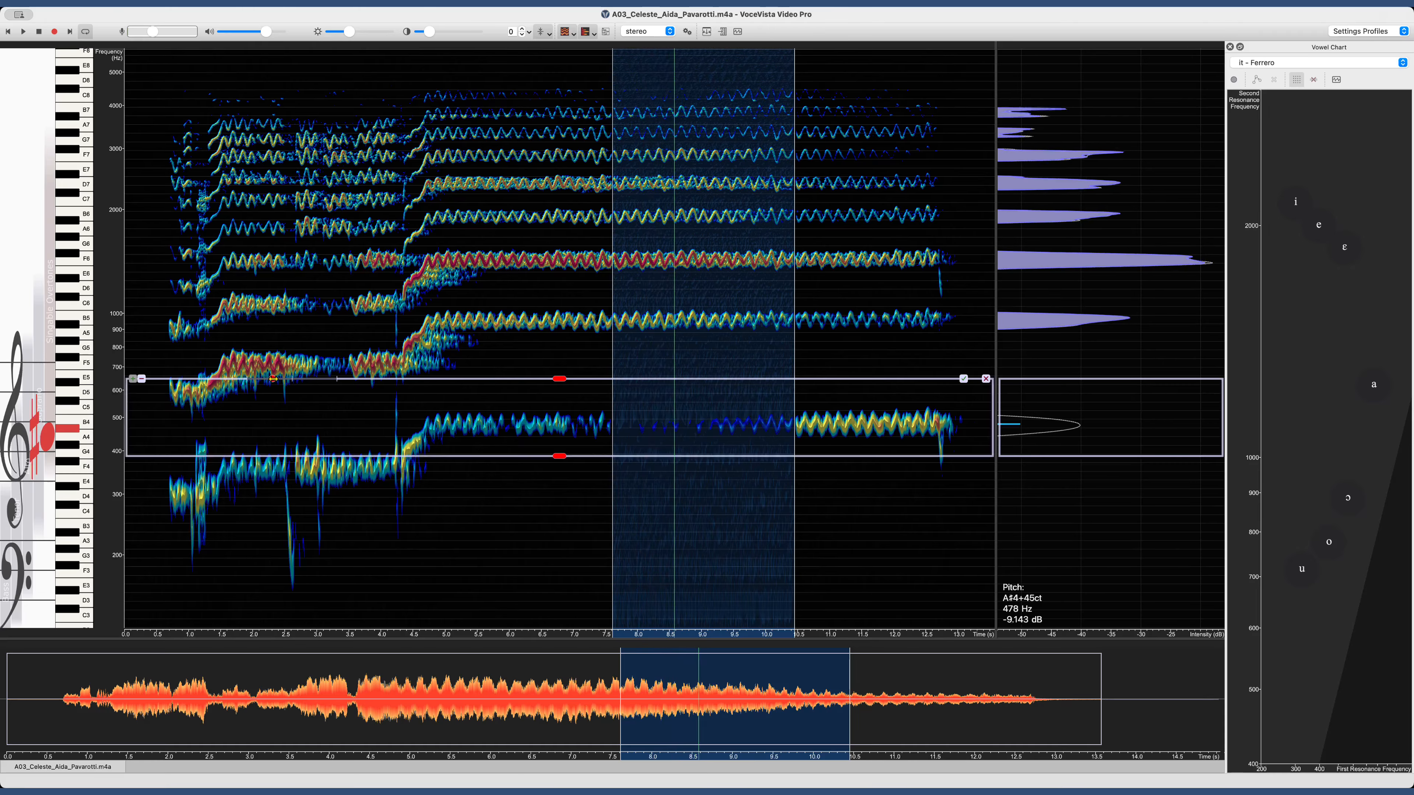
# Step: Adjust the fundamental filter's gain, and toggle the three harmonic filters between keep and mute modes, finishing in mute mode
pyautogui.moveTo(310, 379)
pyautogui.mouseDown()
pyautogui.moveTo(344, 382)
pyautogui.moveTo(285, 379)
pyautogui.mouseUp()
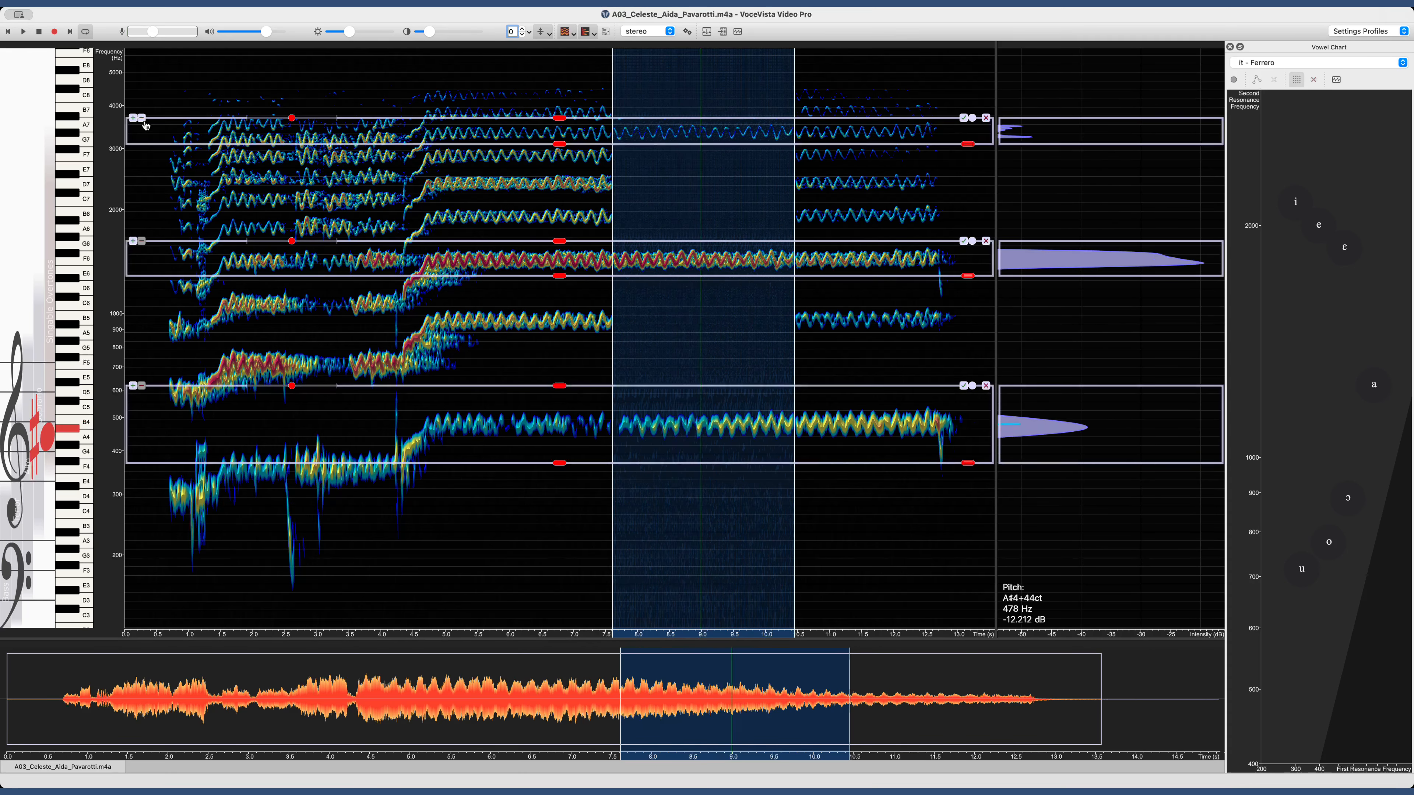
pyautogui.click(142, 119)
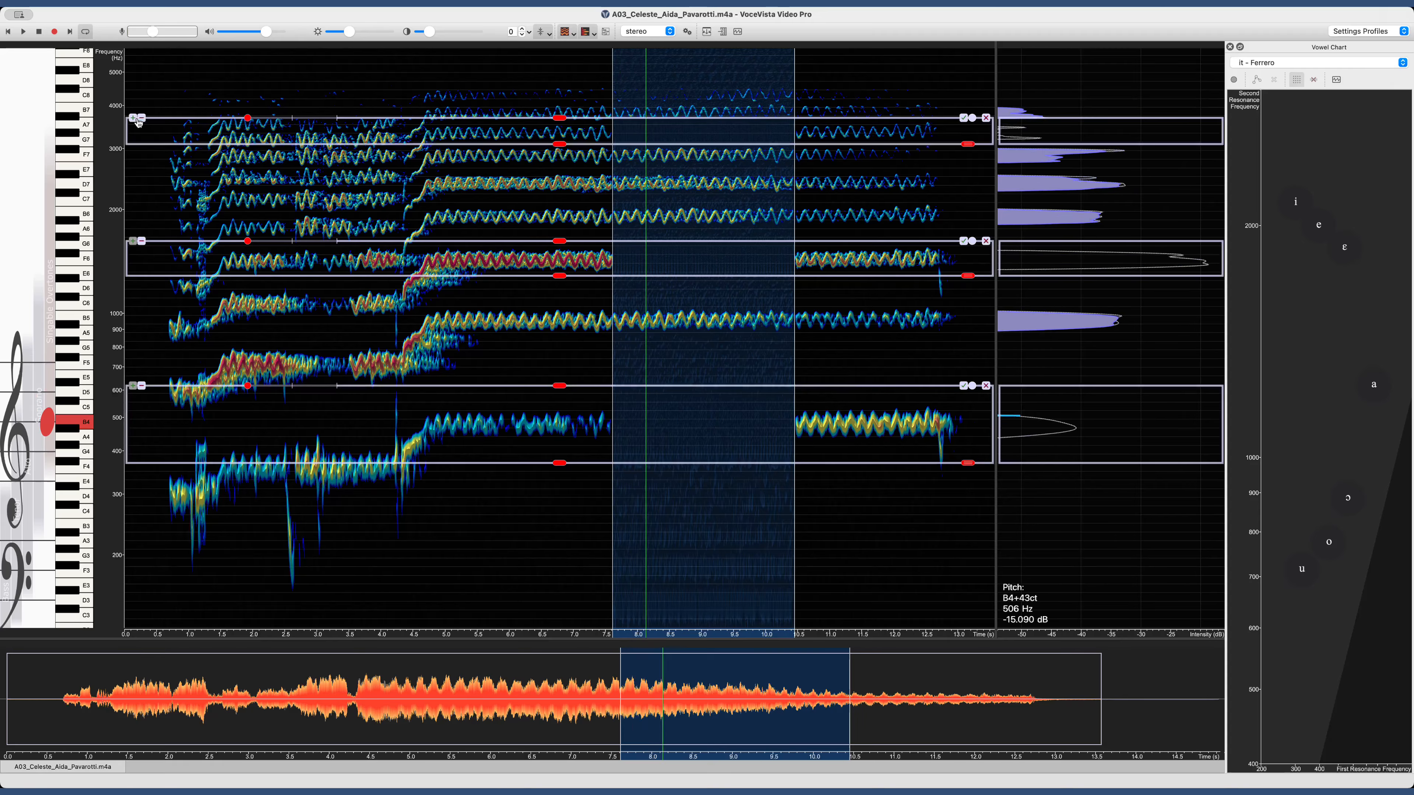
pyautogui.click(141, 119)
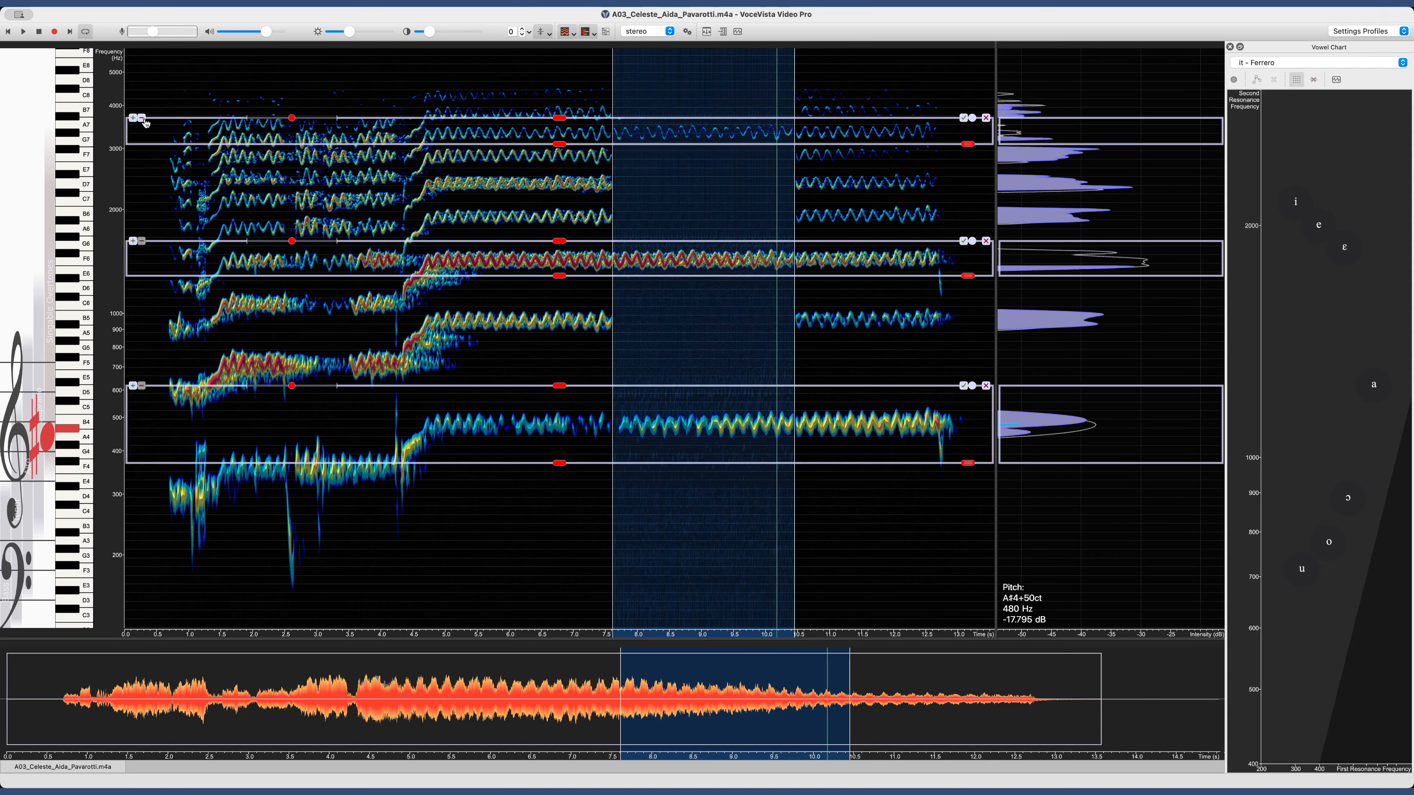
pyautogui.click(142, 118)
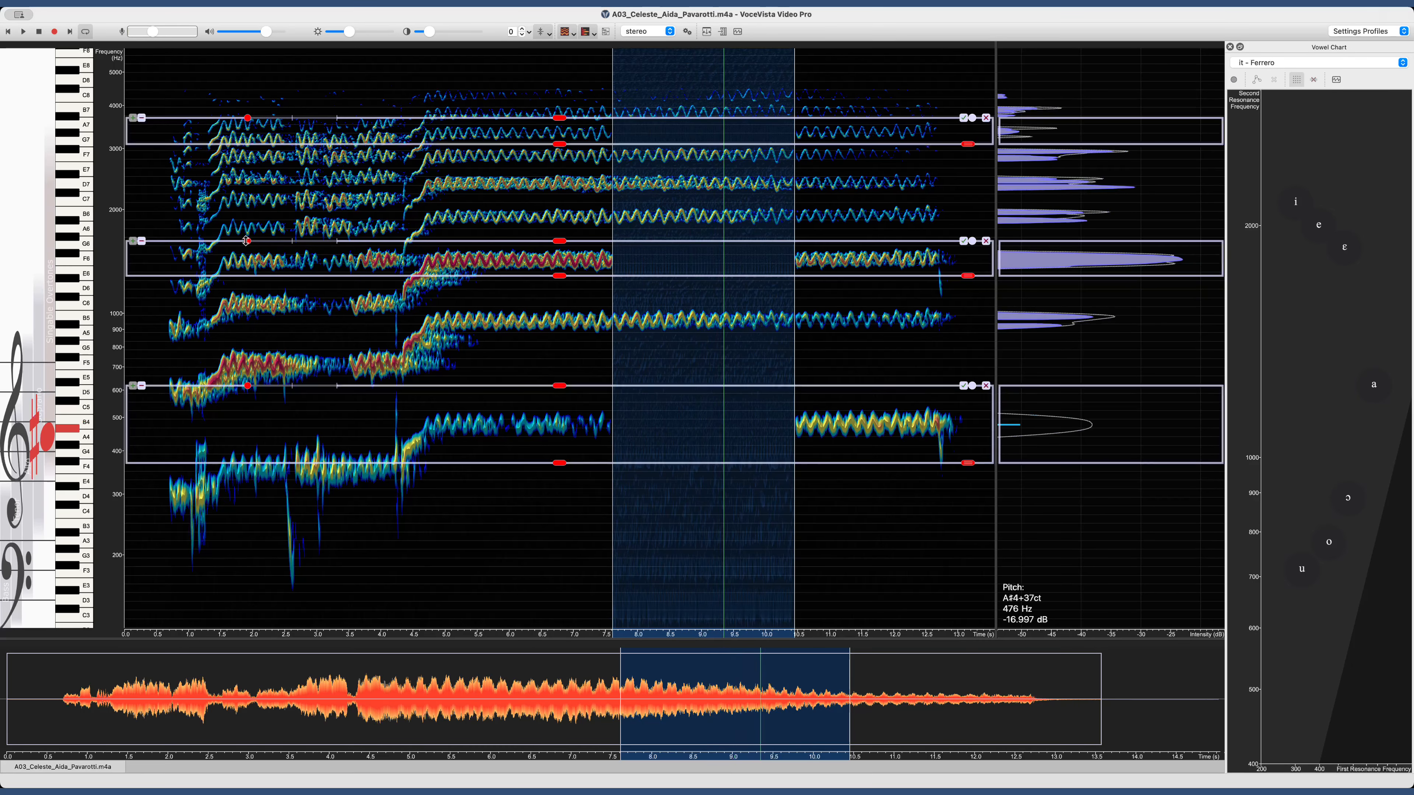
# Step: Raise the gain of the middle filter around 1400 Hz and of the highest filter around 3300 Hz
pyautogui.moveTo(248, 239); pyautogui.dragTo(321, 238)
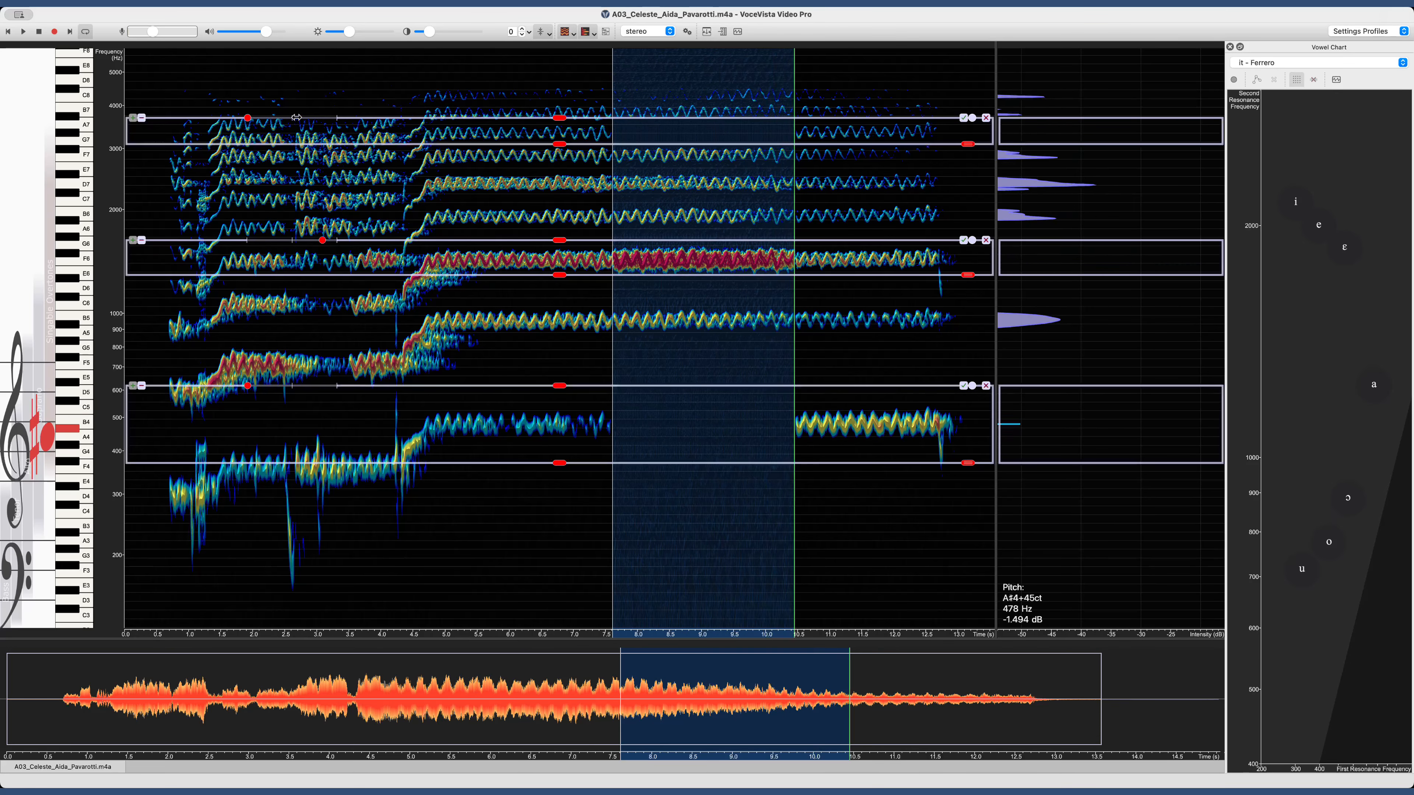
pyautogui.moveTo(248, 118); pyautogui.dragTo(321, 118)
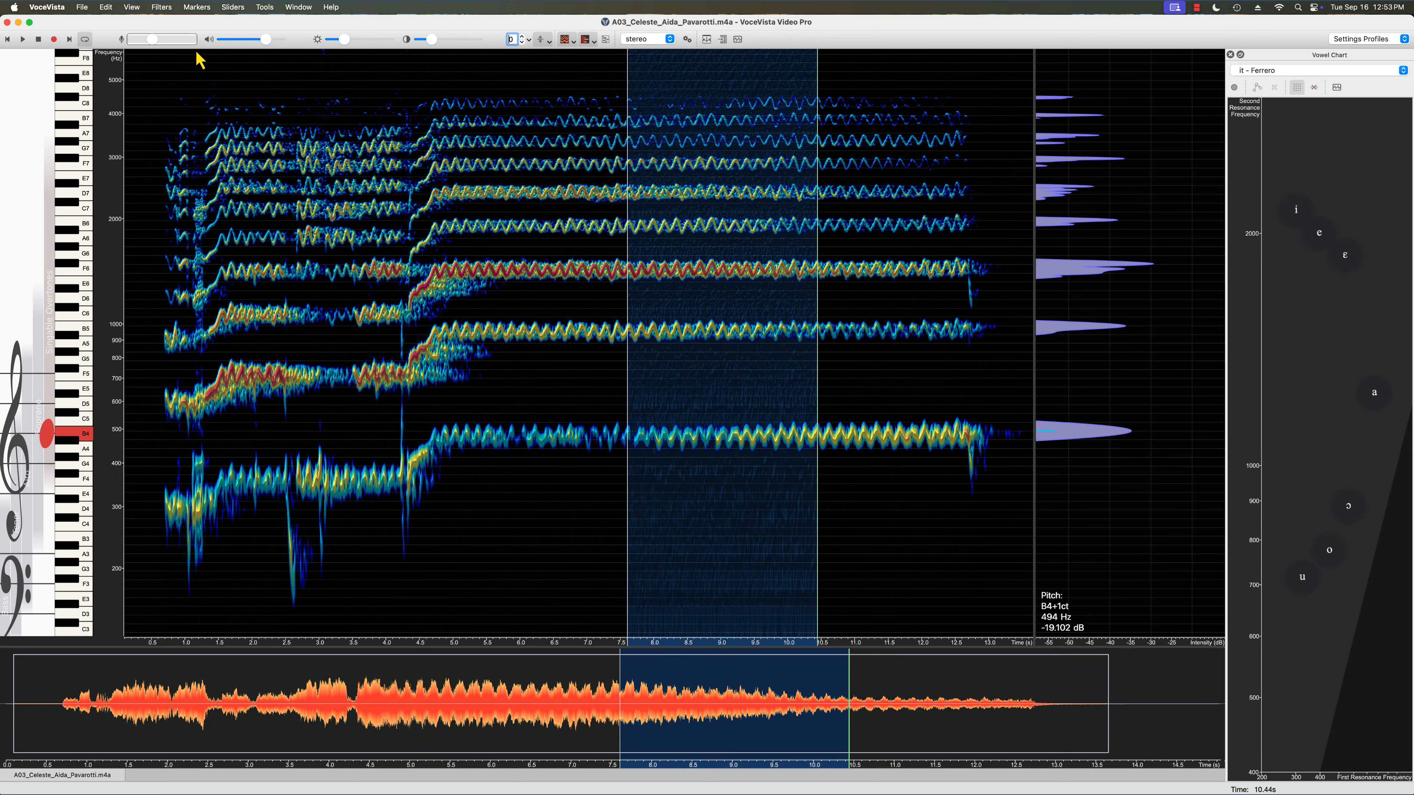
# Step: Add a new frequency filter and set its range to about 1200–4400 Hz
pyautogui.click(161, 8)
pyautogui.click(160, 25)
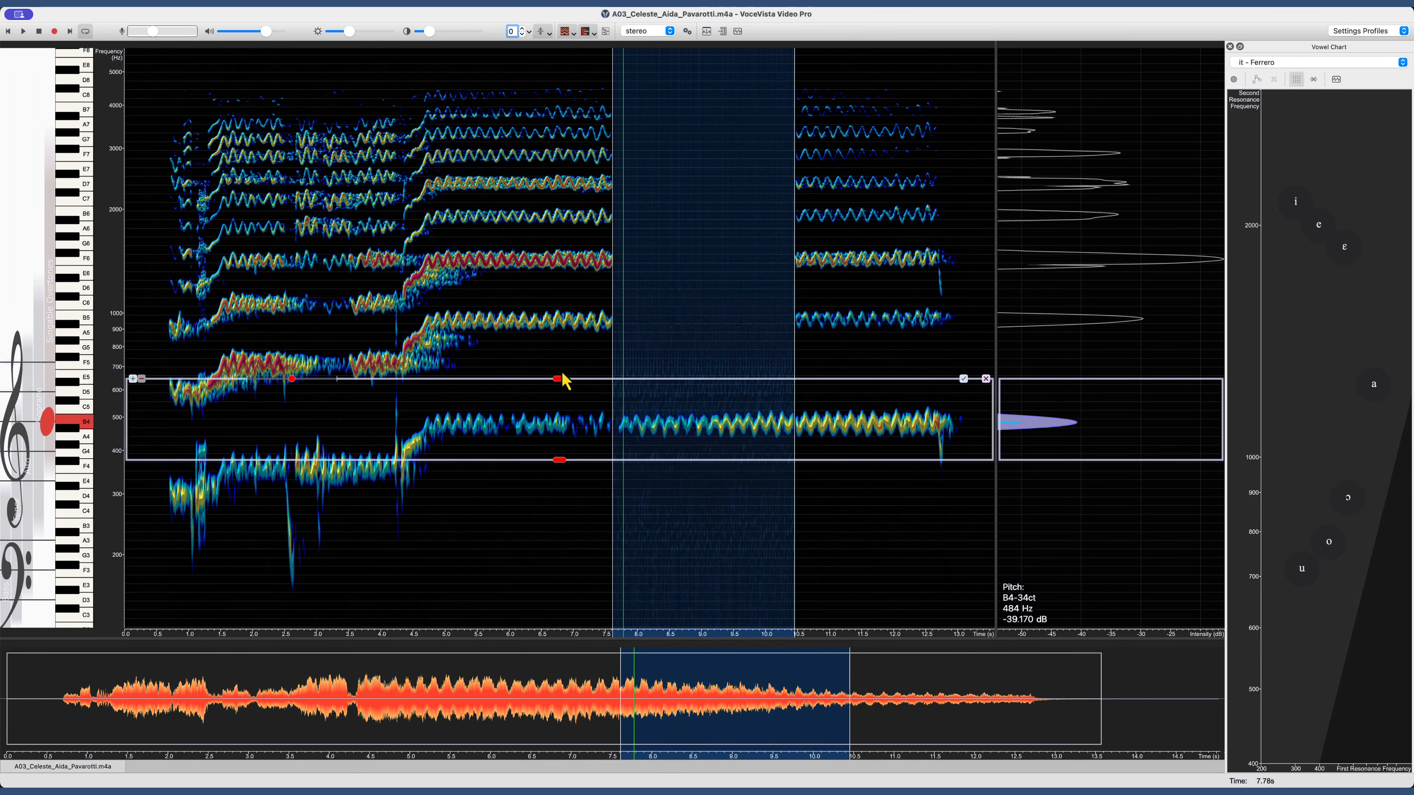
pyautogui.moveTo(560, 378); pyautogui.dragTo(570, 90)
pyautogui.moveTo(561, 460); pyautogui.dragTo(565, 288)
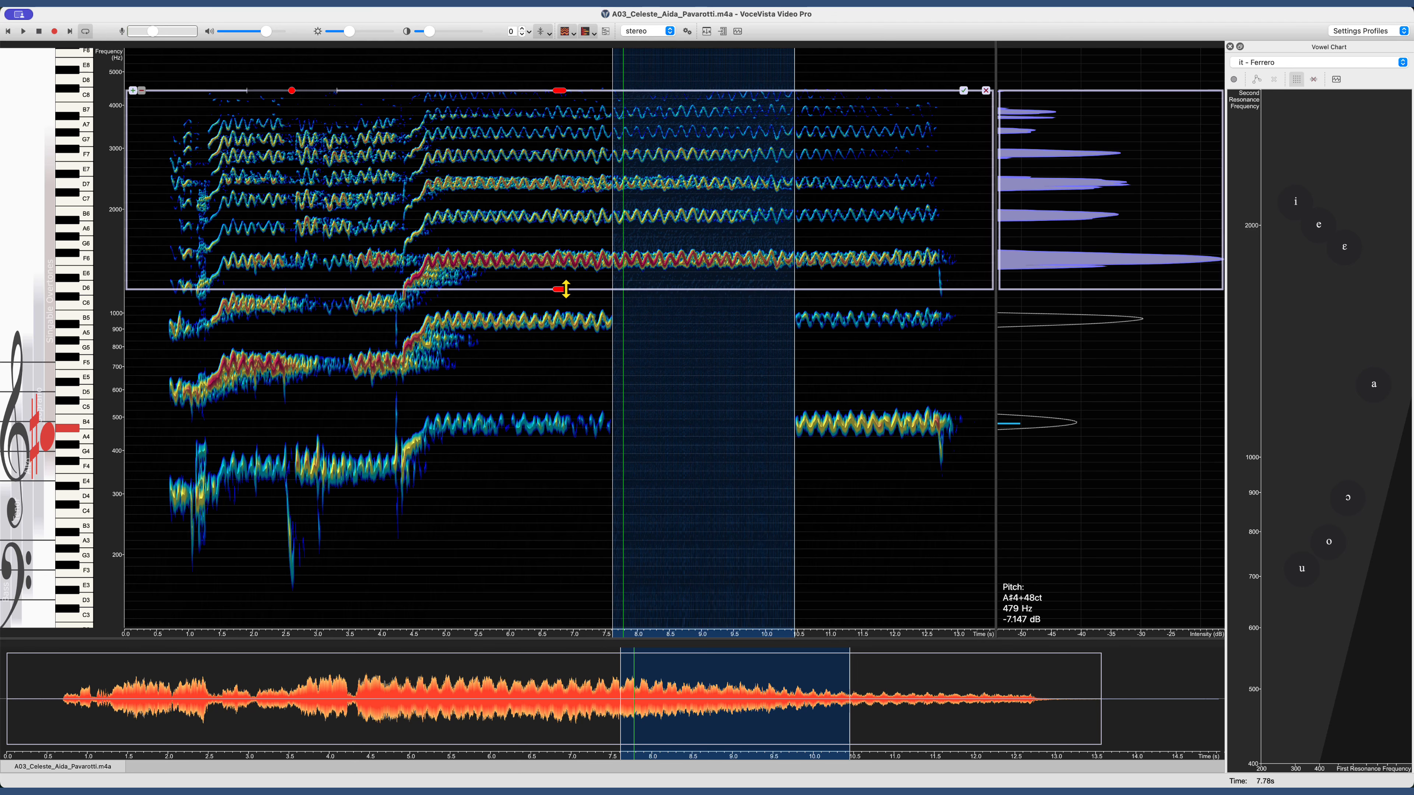
# Step: Move the filter down until its lower edge is near 430 Hz, and adjust the bandwidth of the harmonic filters
pyautogui.moveTo(700, 288); pyautogui.dragTo(699, 438)
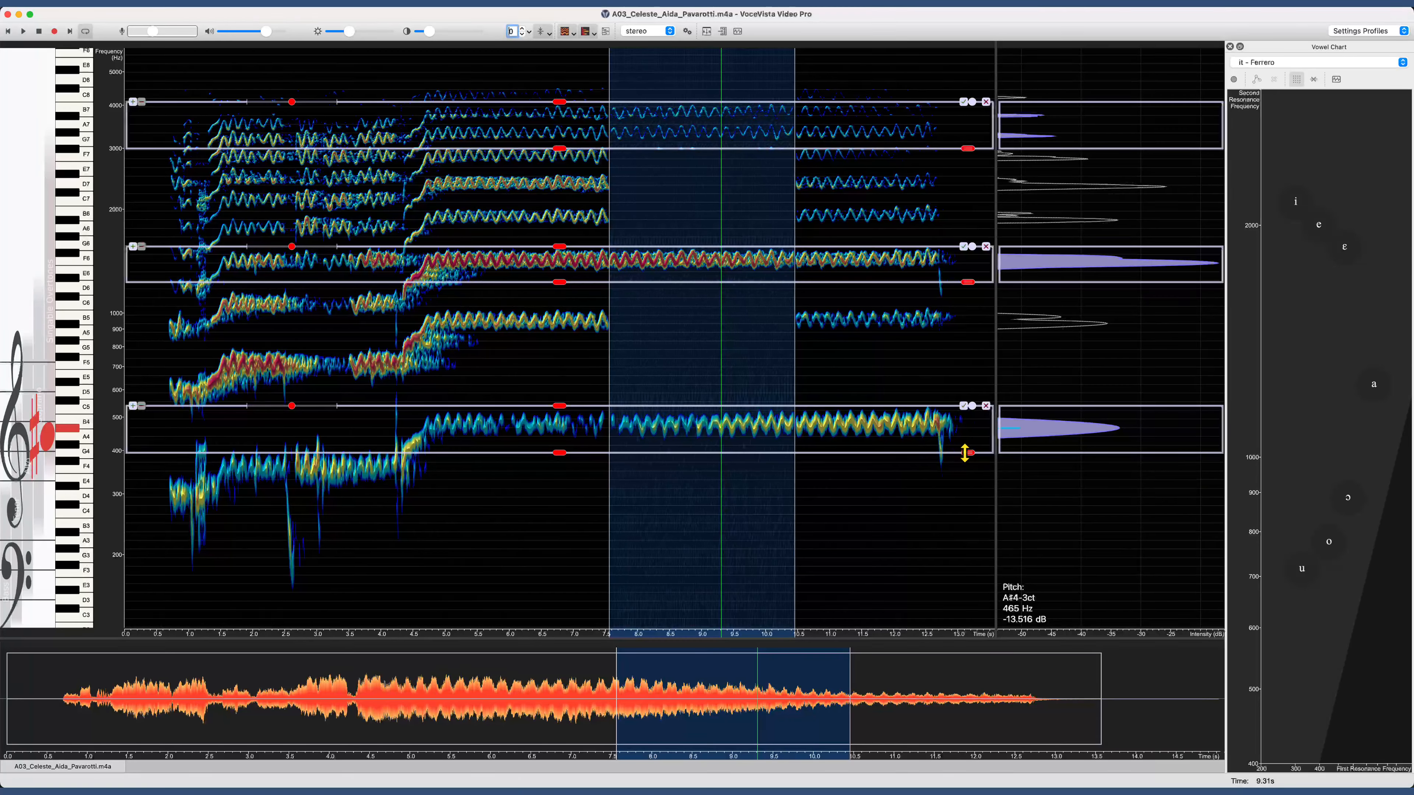
pyautogui.moveTo(964, 452)
pyautogui.mouseDown()
pyautogui.moveTo(954, 390)
pyautogui.moveTo(957, 447)
pyautogui.mouseUp()
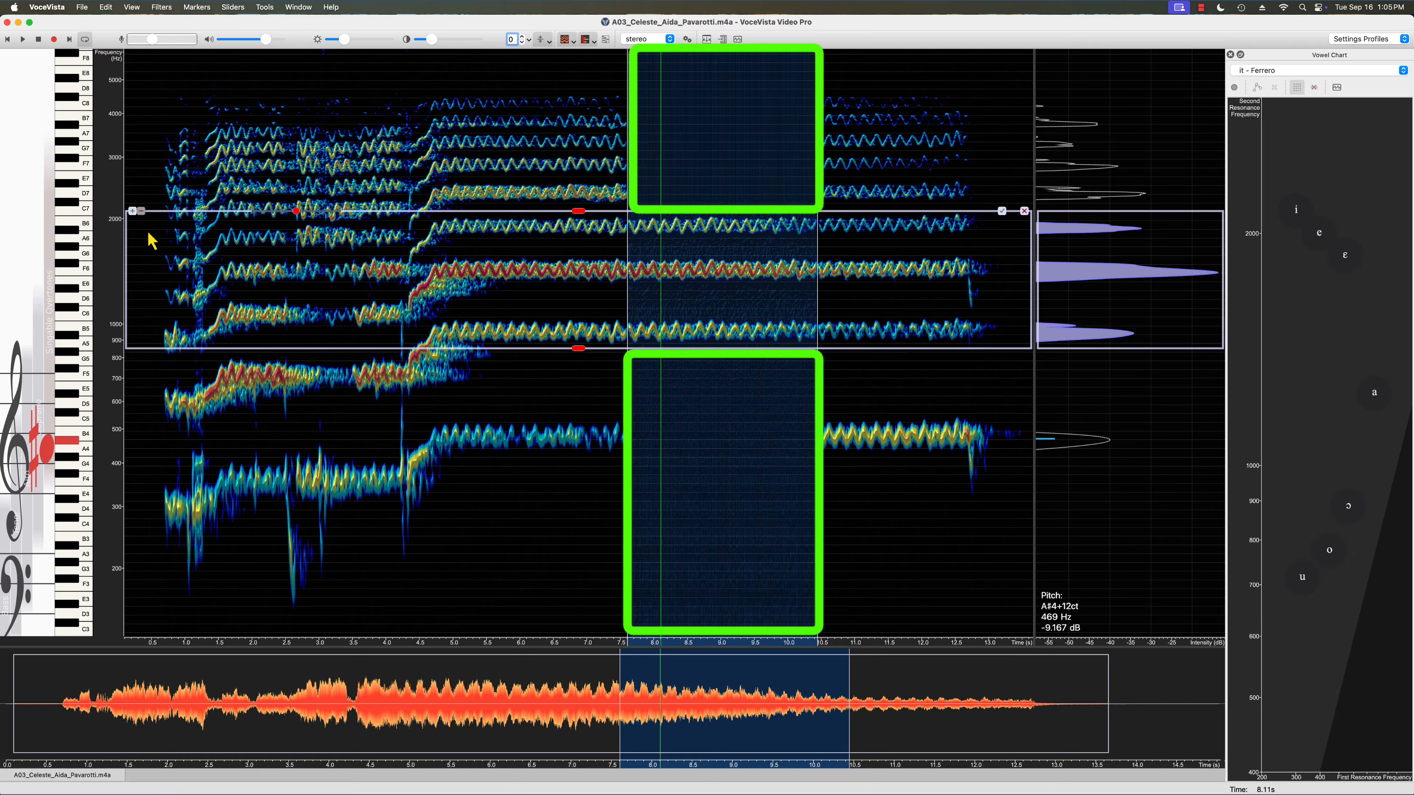
# Step: Switch the filter to muting its frequency band and back to keeping it, using the filter's own controls
pyautogui.click(142, 212)
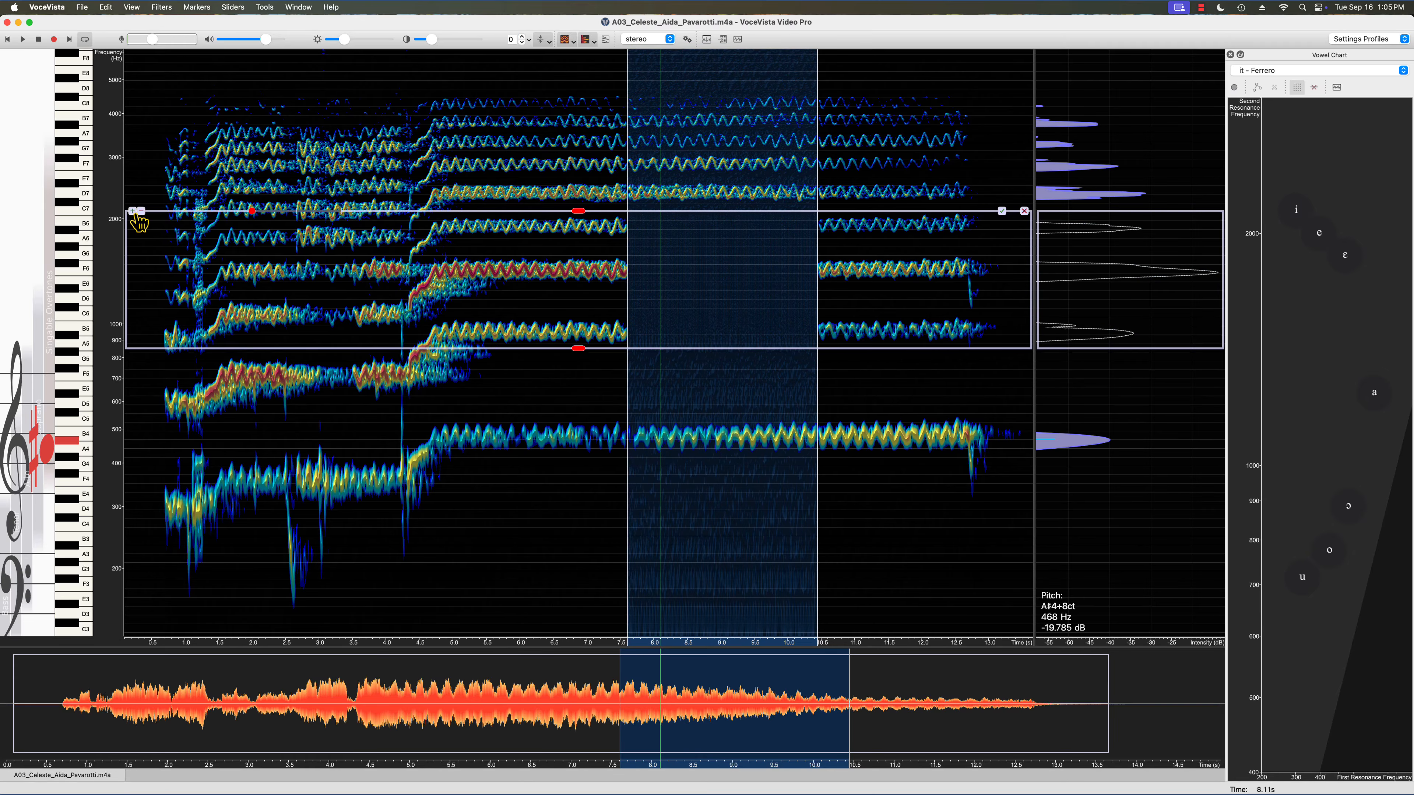
pyautogui.click(133, 211)
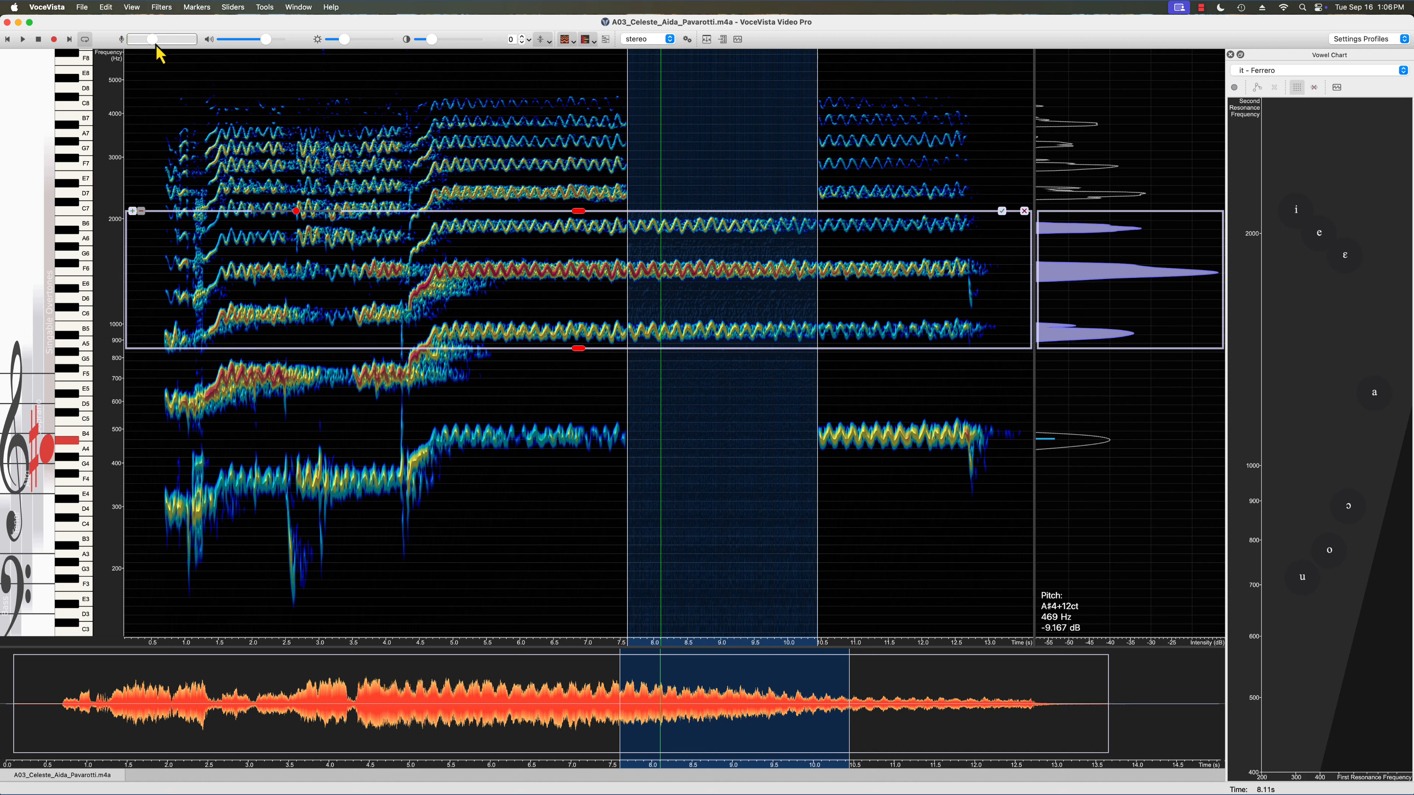
# Step: Set the filter behavior to Mute filtered frequencies, and return it to Keep only filtered frequencies
pyautogui.click(162, 8)
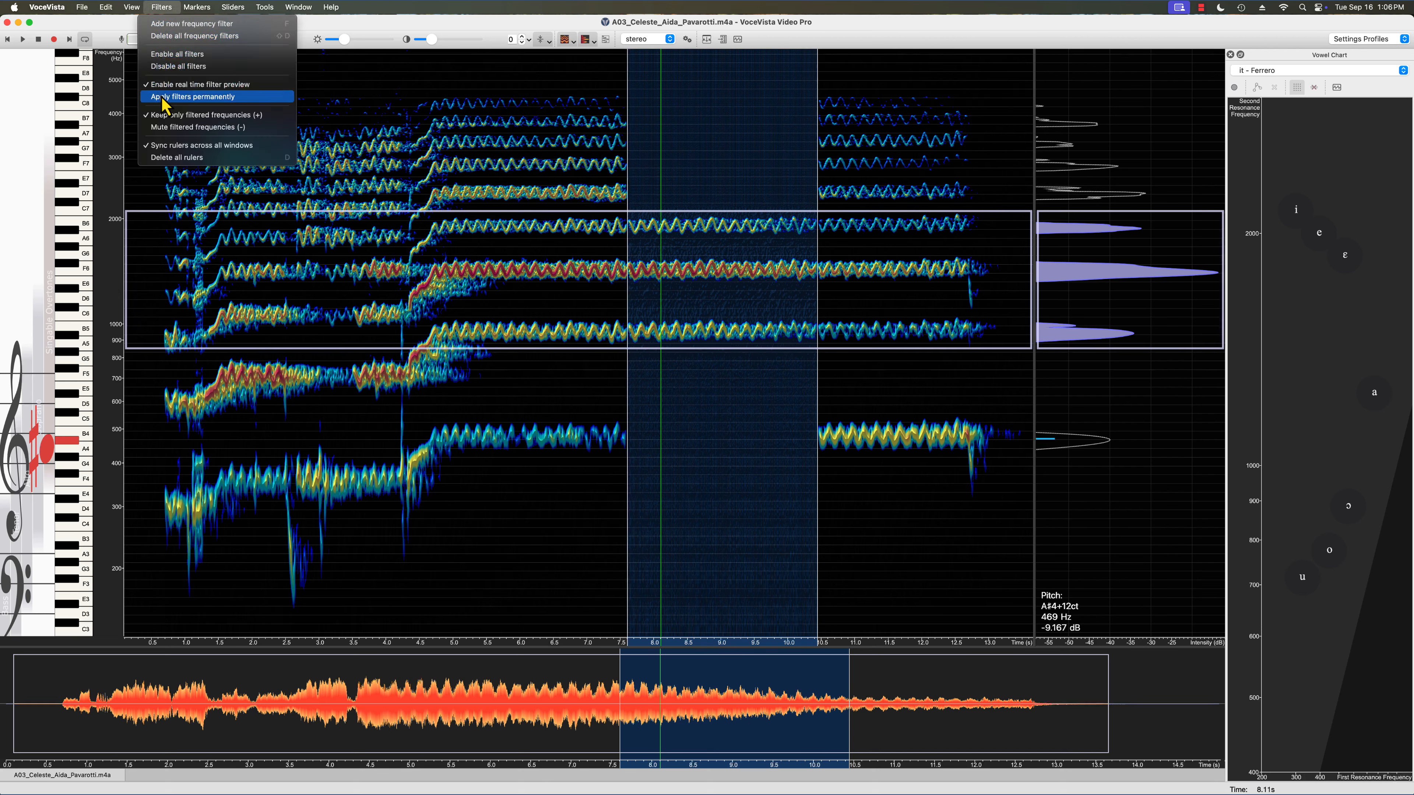
pyautogui.click(165, 129)
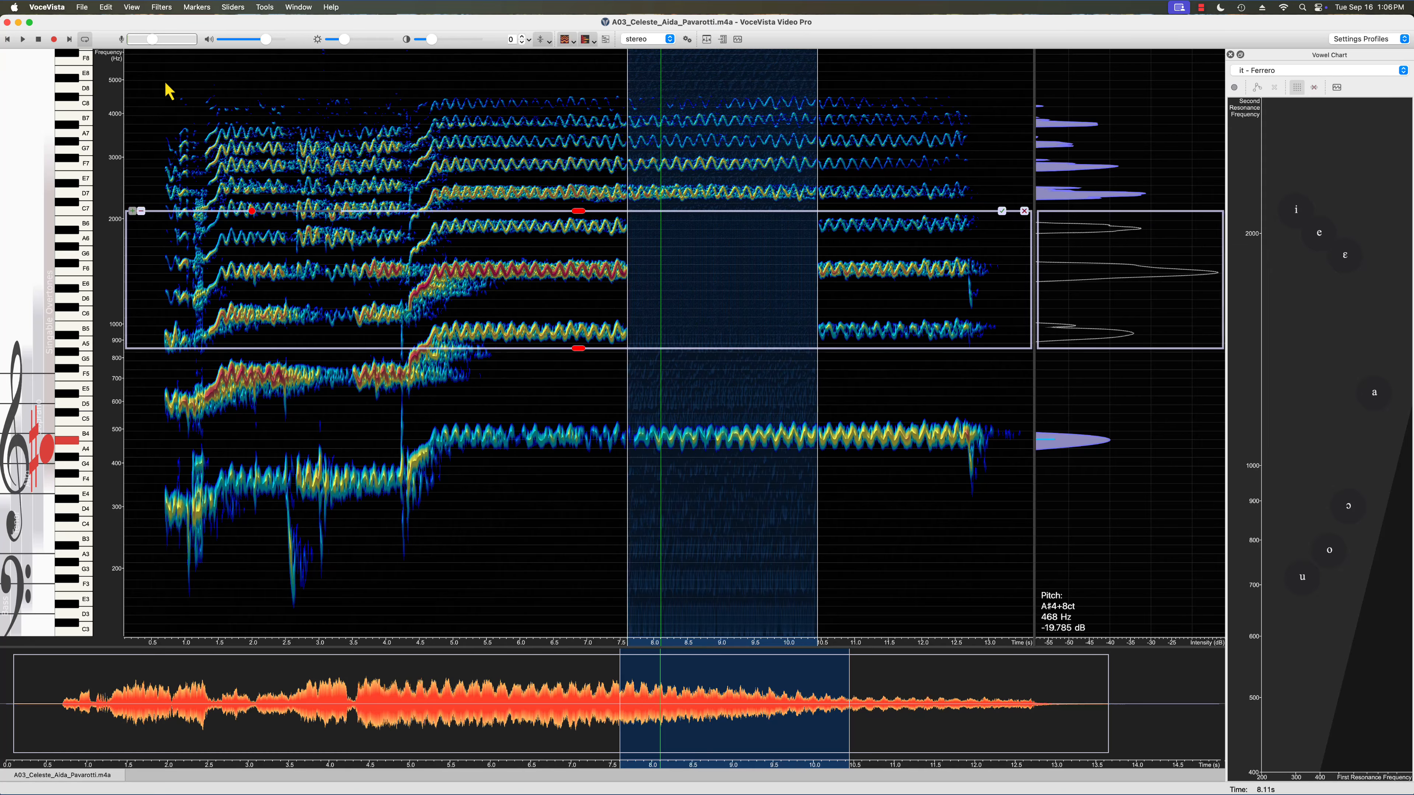
pyautogui.click(164, 8)
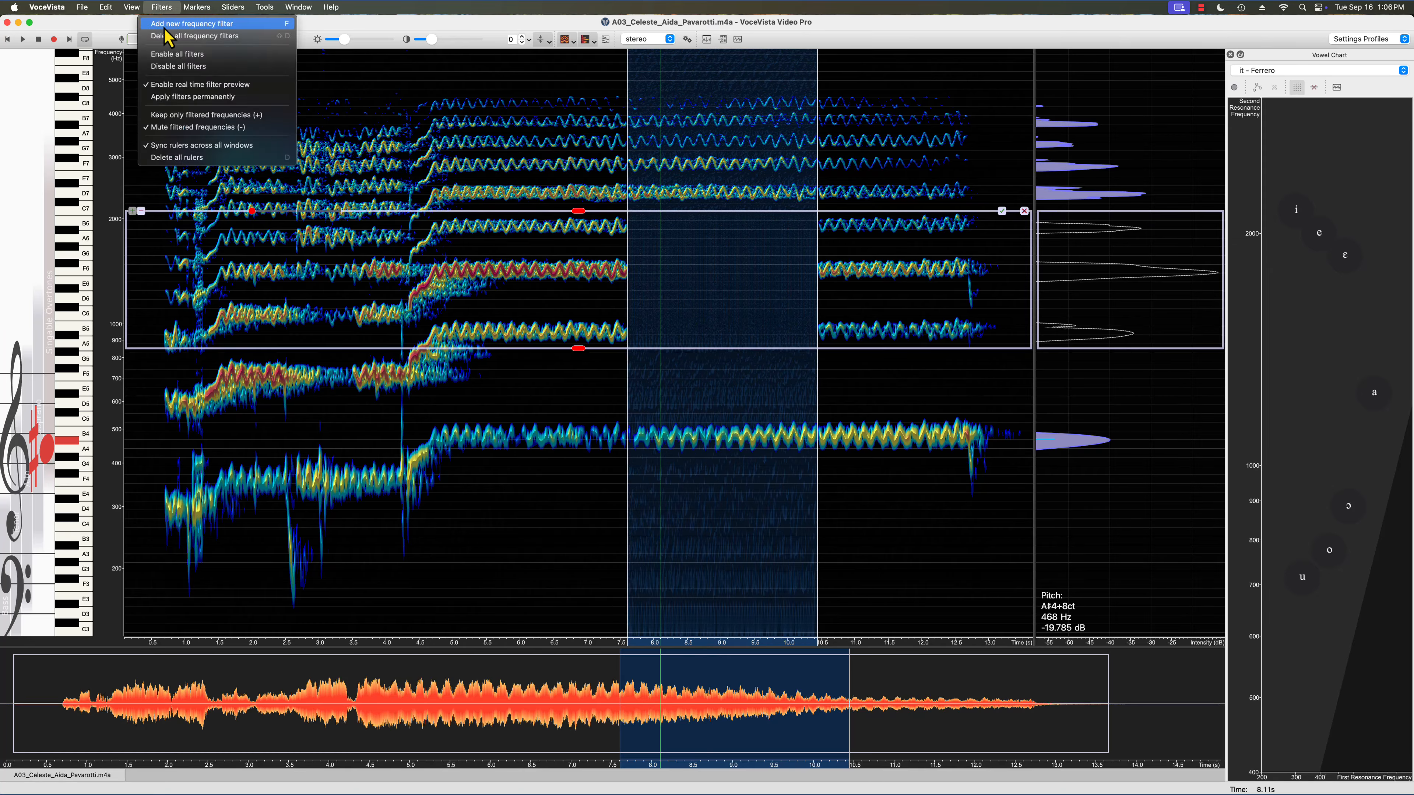
pyautogui.click(170, 115)
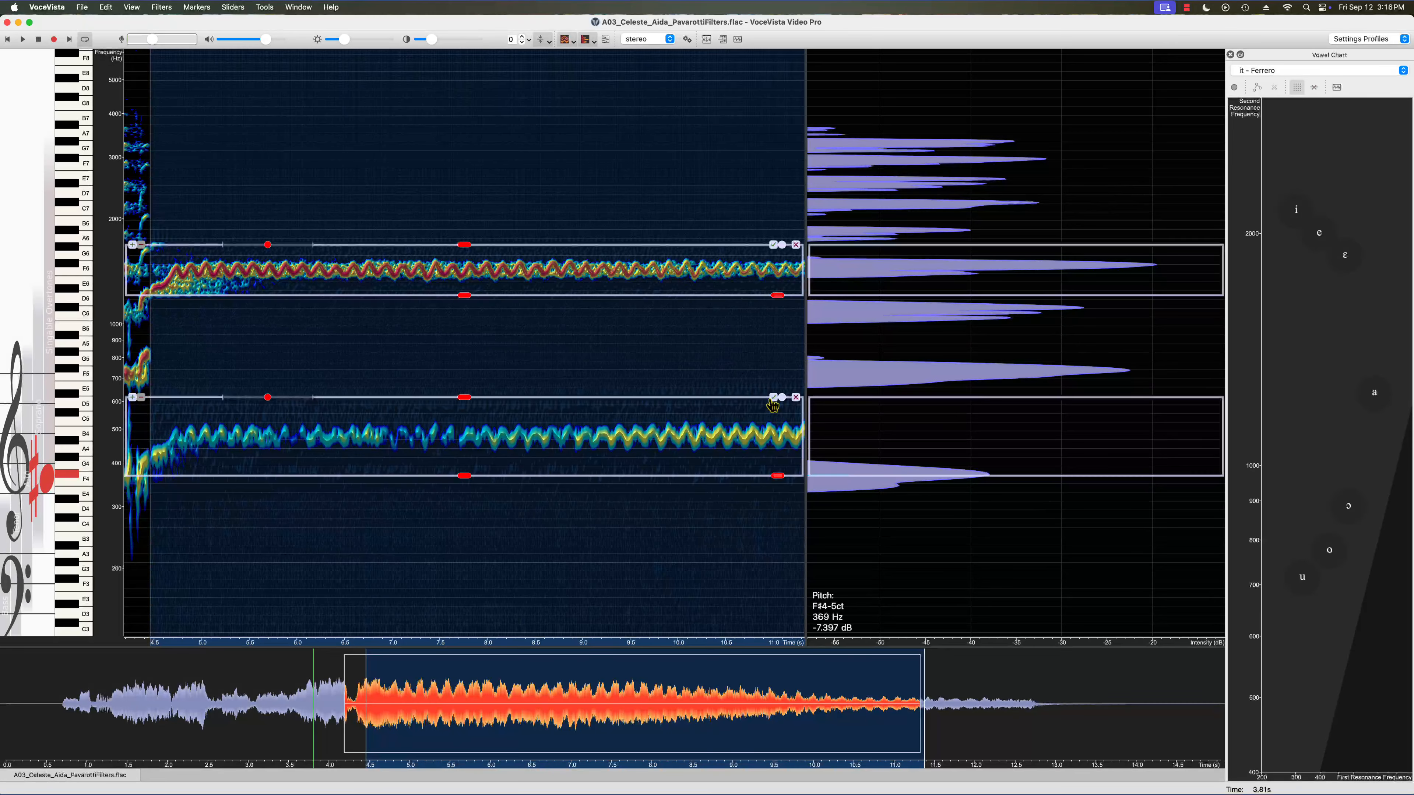
# Step: Disable and re-enable the lower filter around the fundamental, and do the same for the upper filter
pyautogui.click(773, 397)
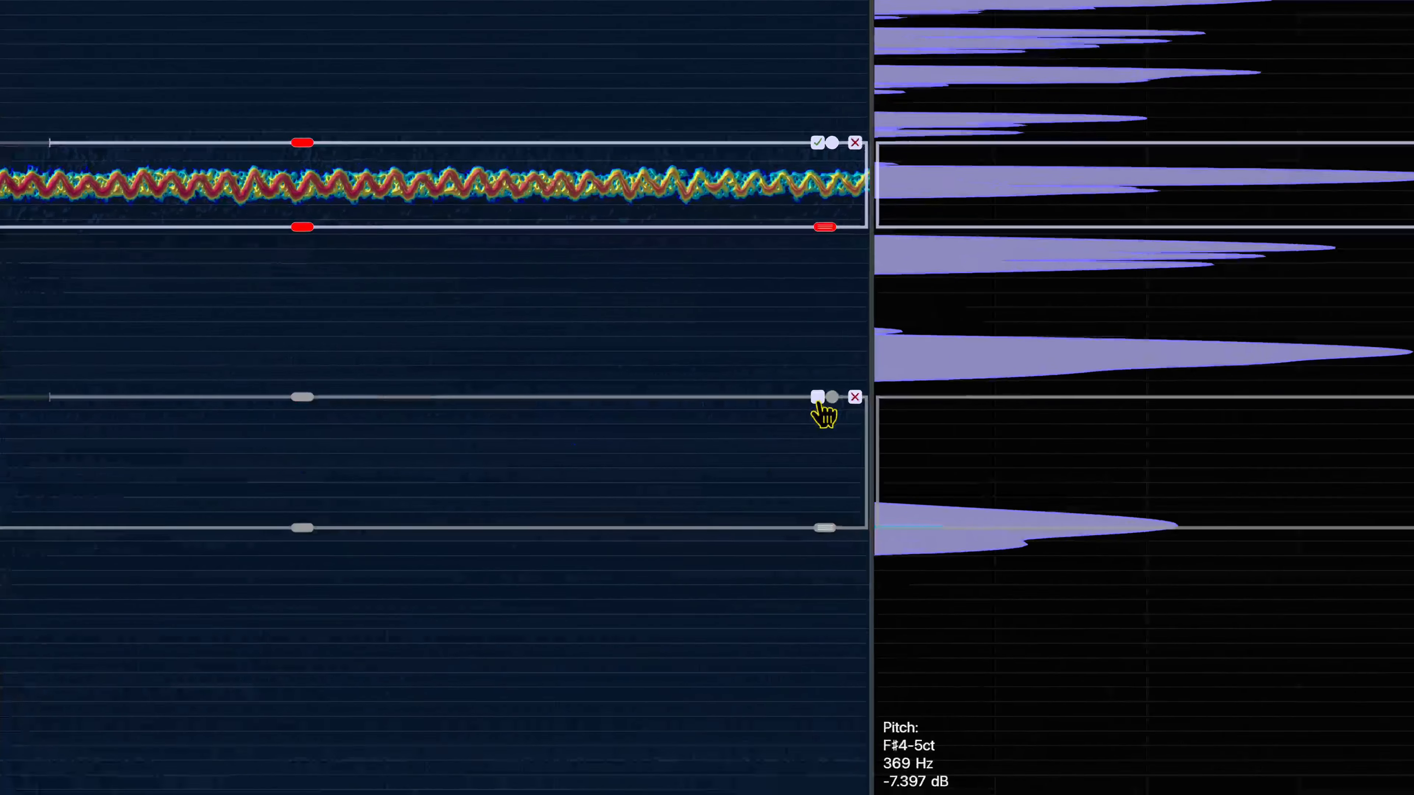
pyautogui.click(773, 397)
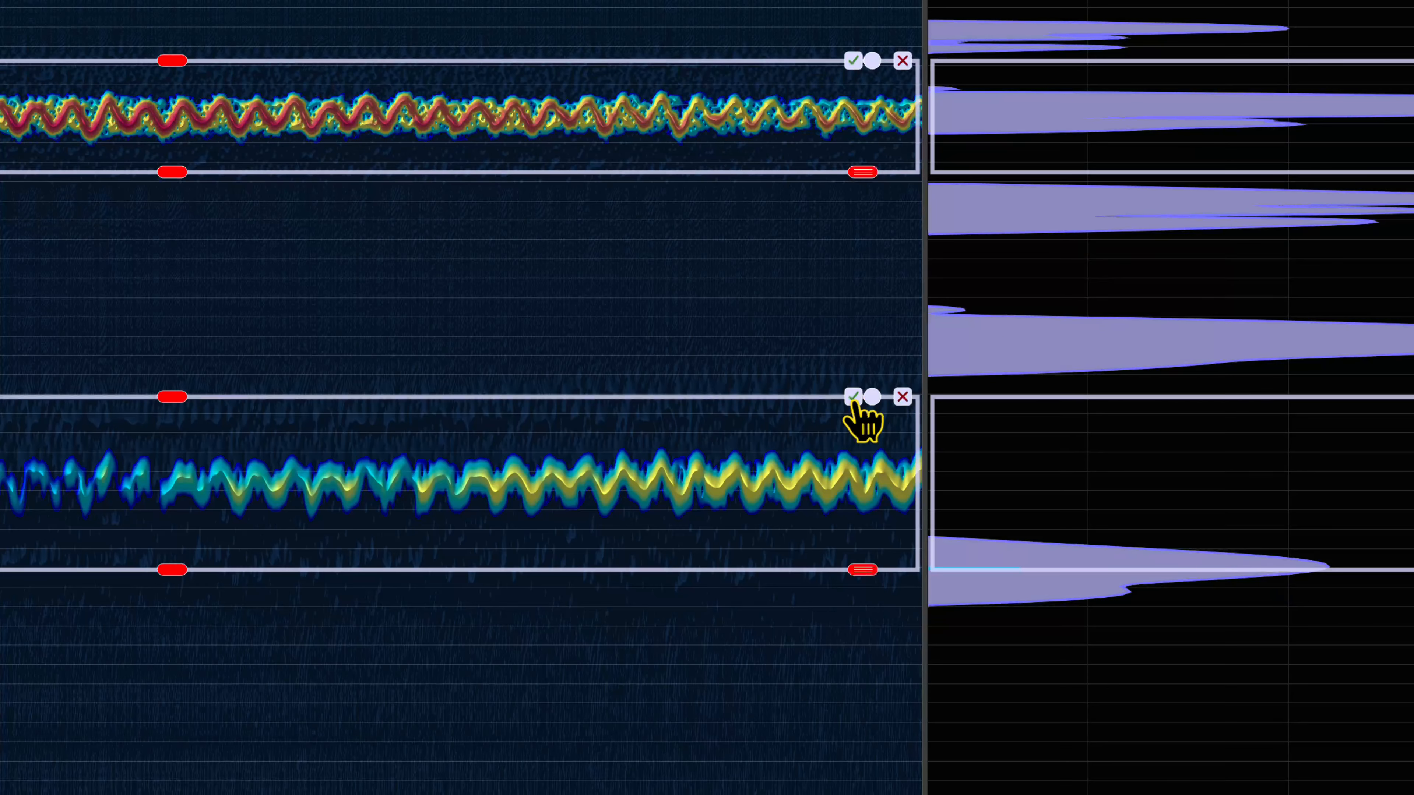
pyautogui.click(848, 70)
pyautogui.click(848, 70)
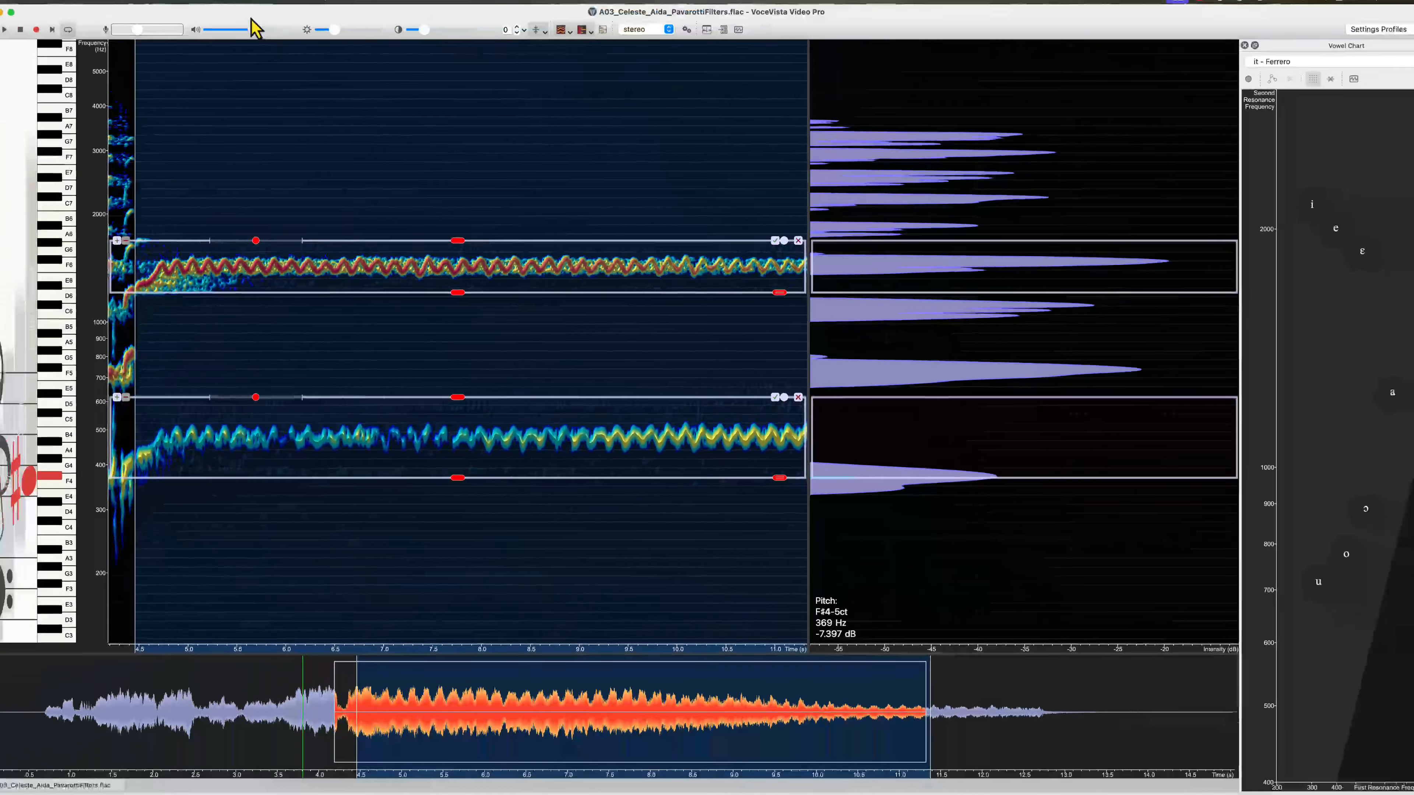
# Step: Use the global filter commands to enable all frequency filters and to disable them all
pyautogui.click(147, 0)
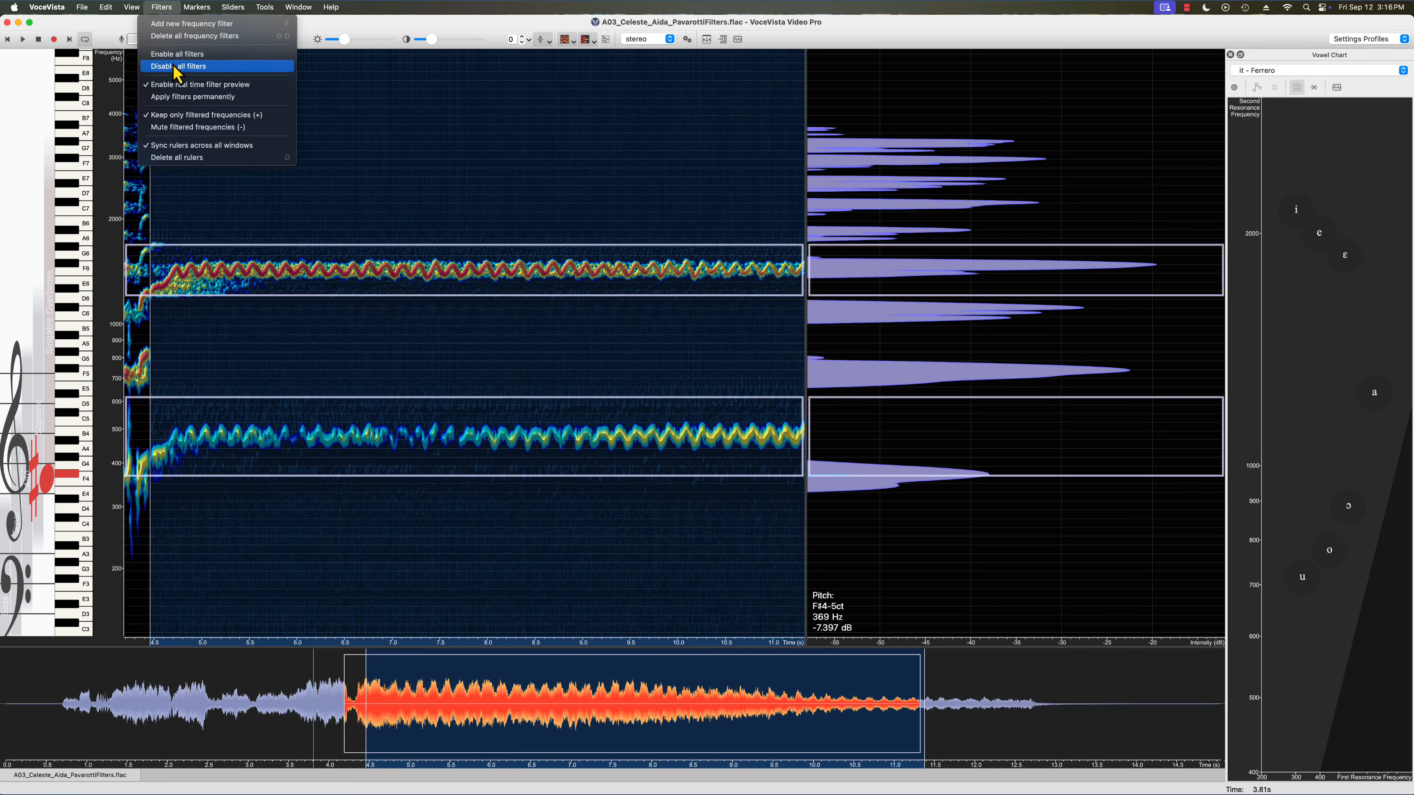
pyautogui.click(177, 56)
pyautogui.click(161, 7)
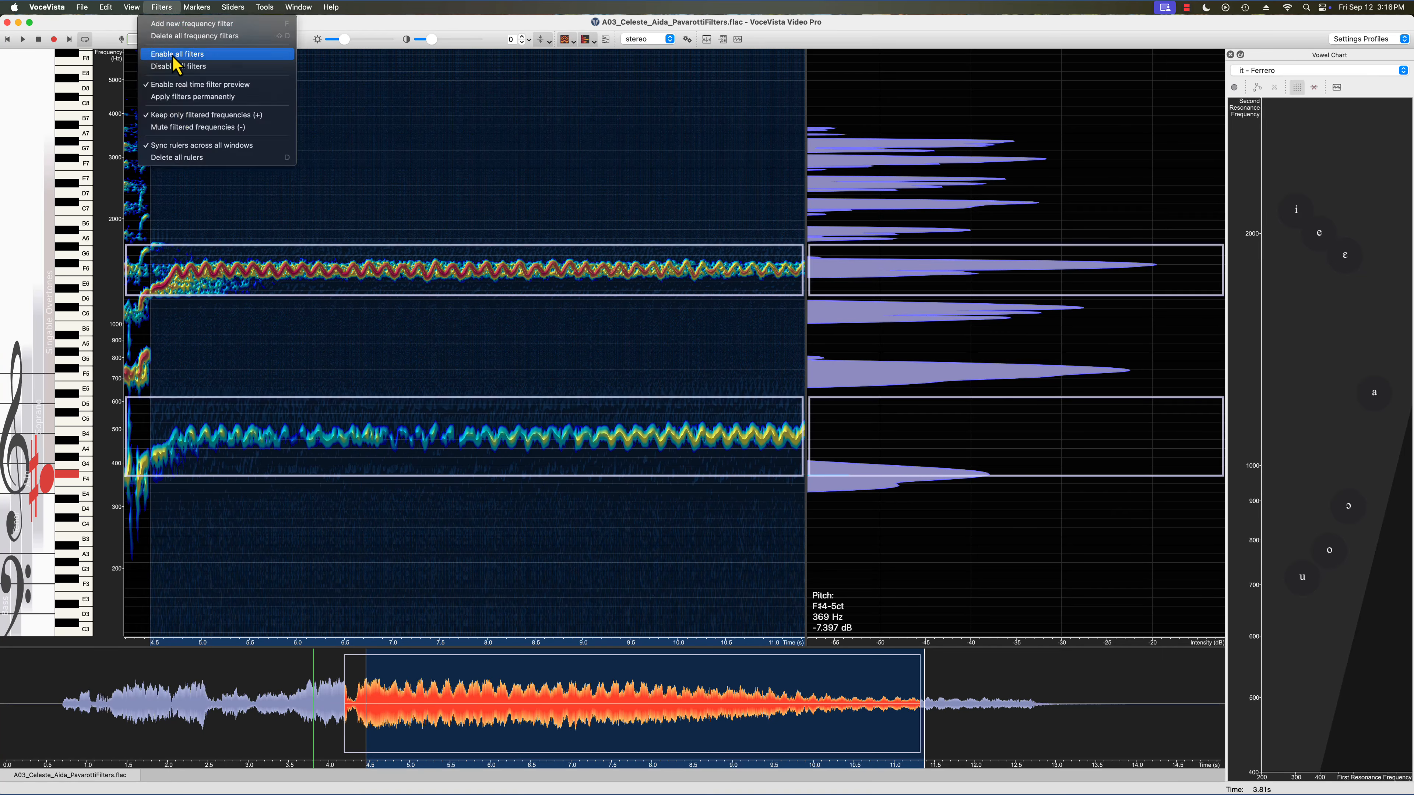
pyautogui.click(178, 66)
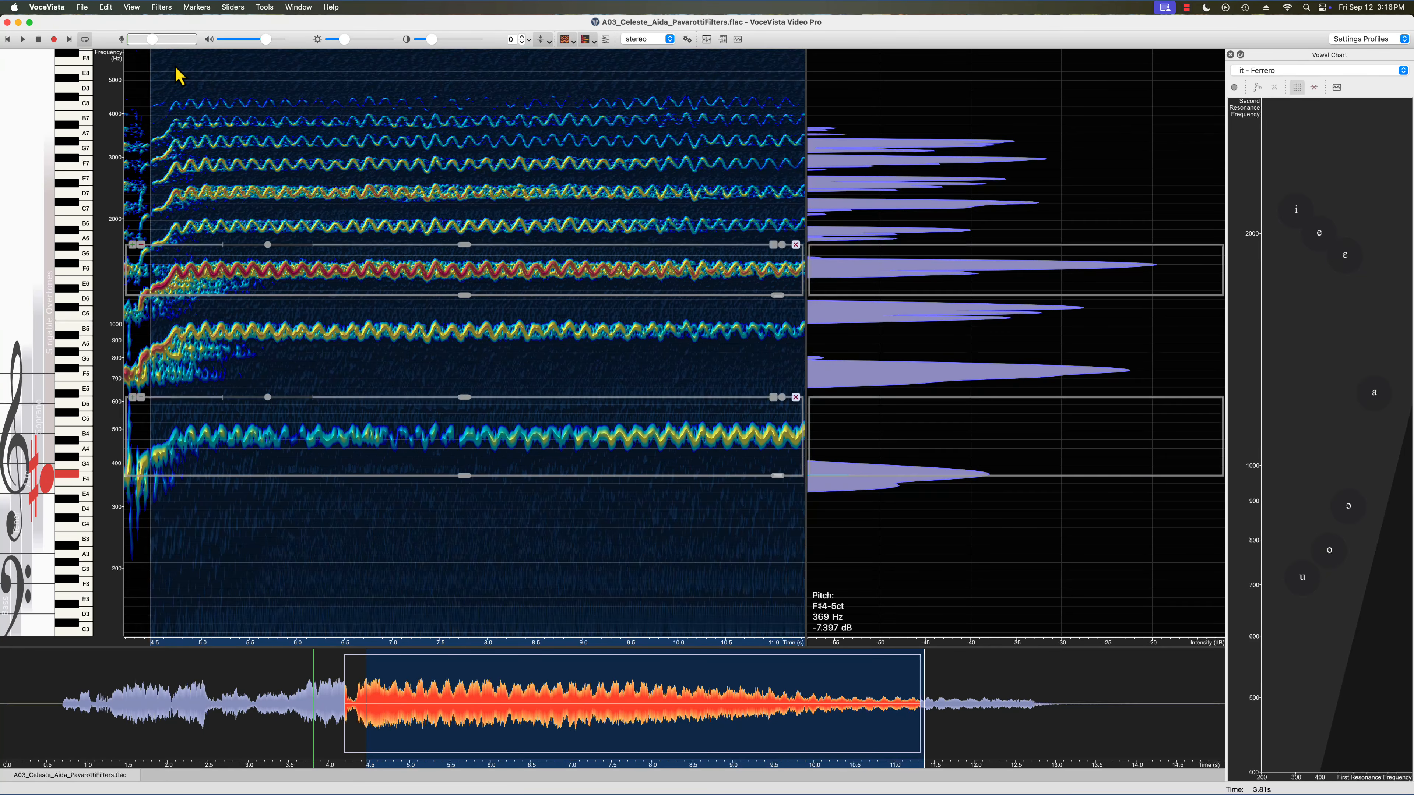
pyautogui.click(161, 8)
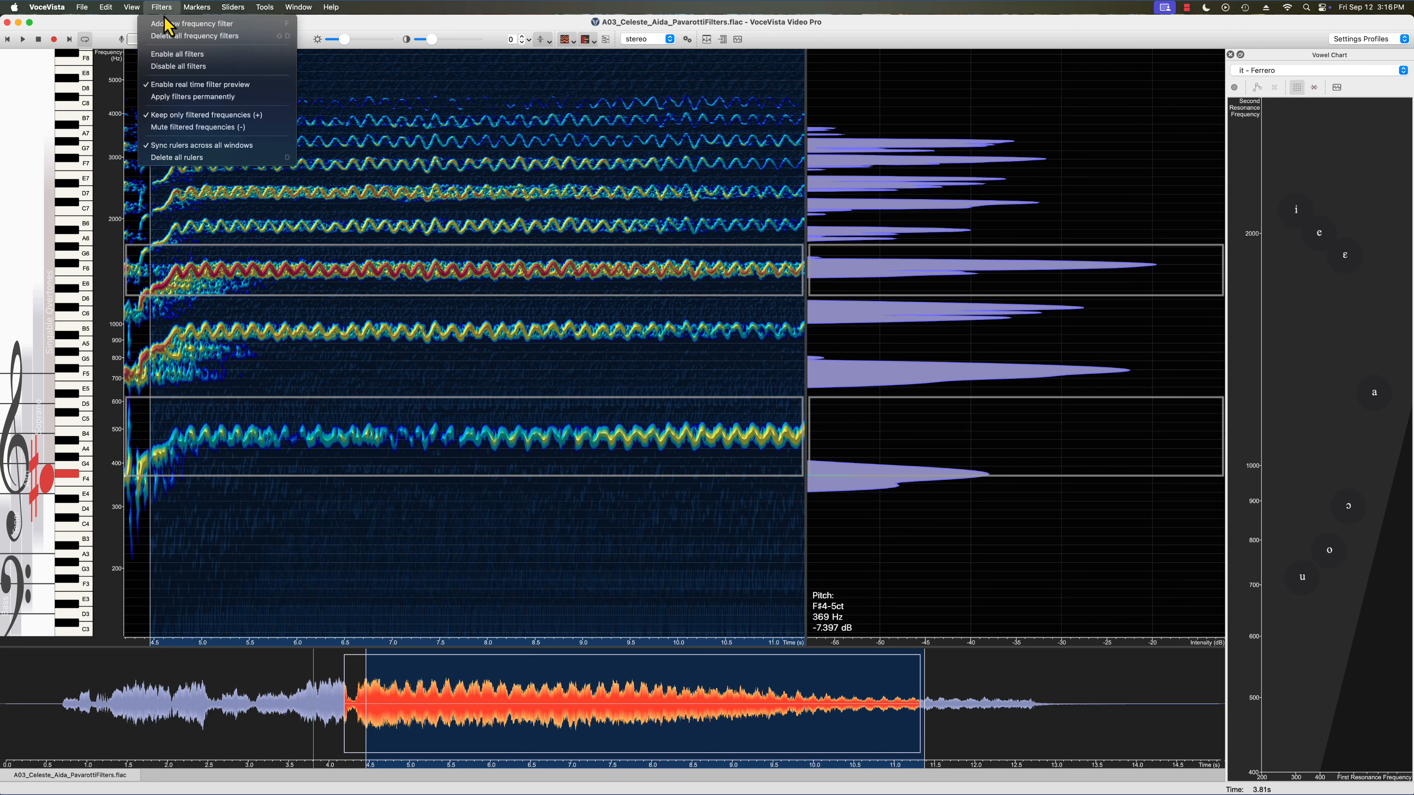
pyautogui.click(171, 55)
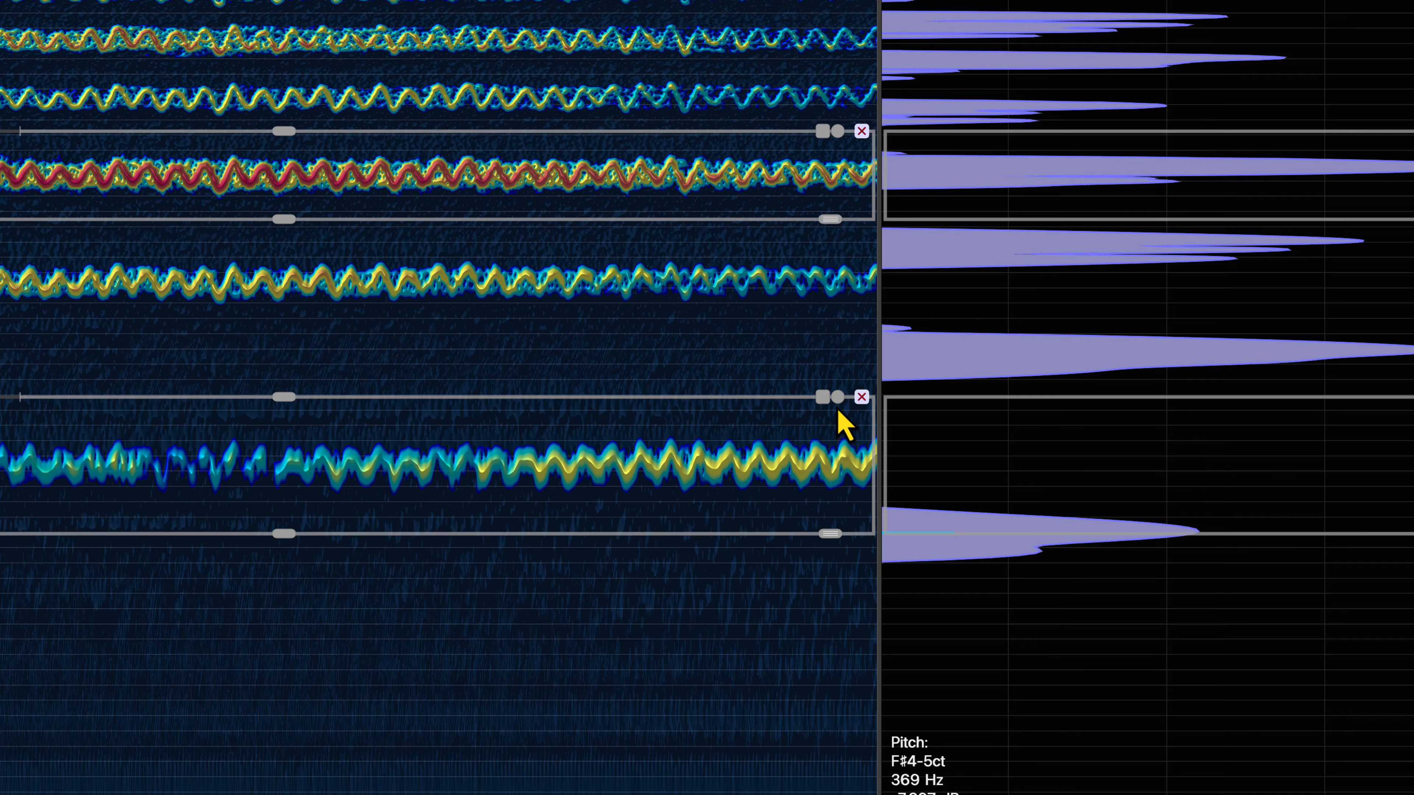
# Step: Toggle solo on, off and on again for the lower filter, and toggle solo for the upper filter
pyautogui.click(837, 397)
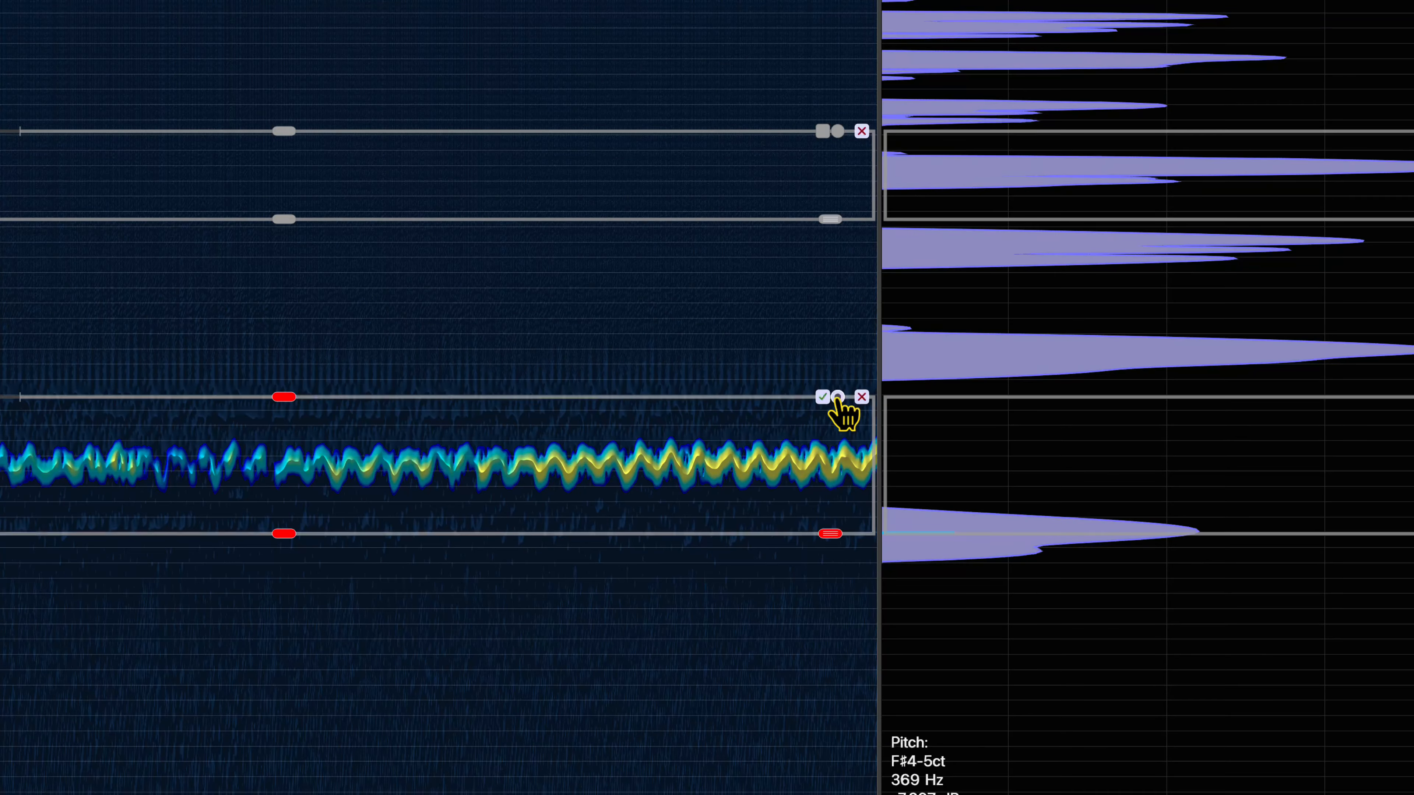
pyautogui.click(838, 398)
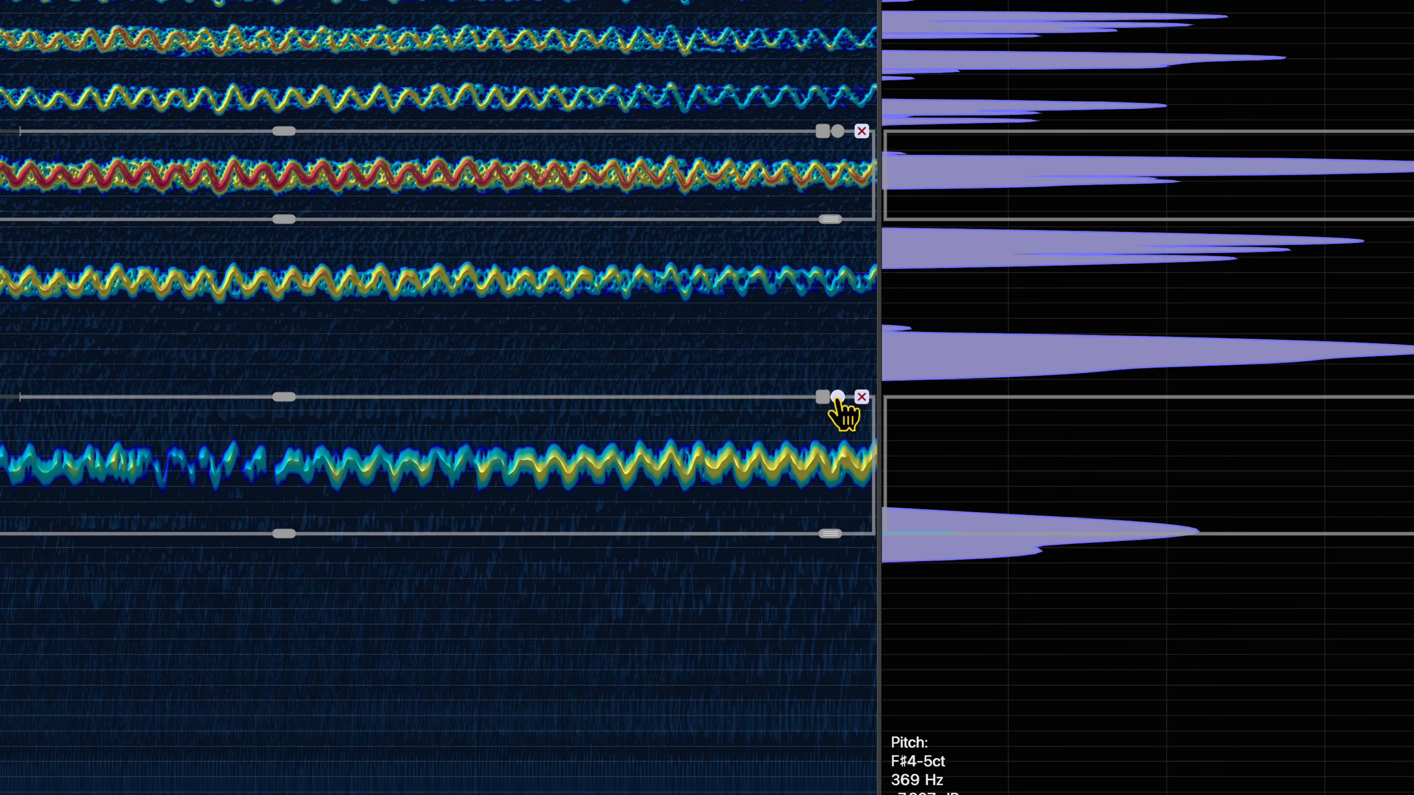
pyautogui.click(837, 397)
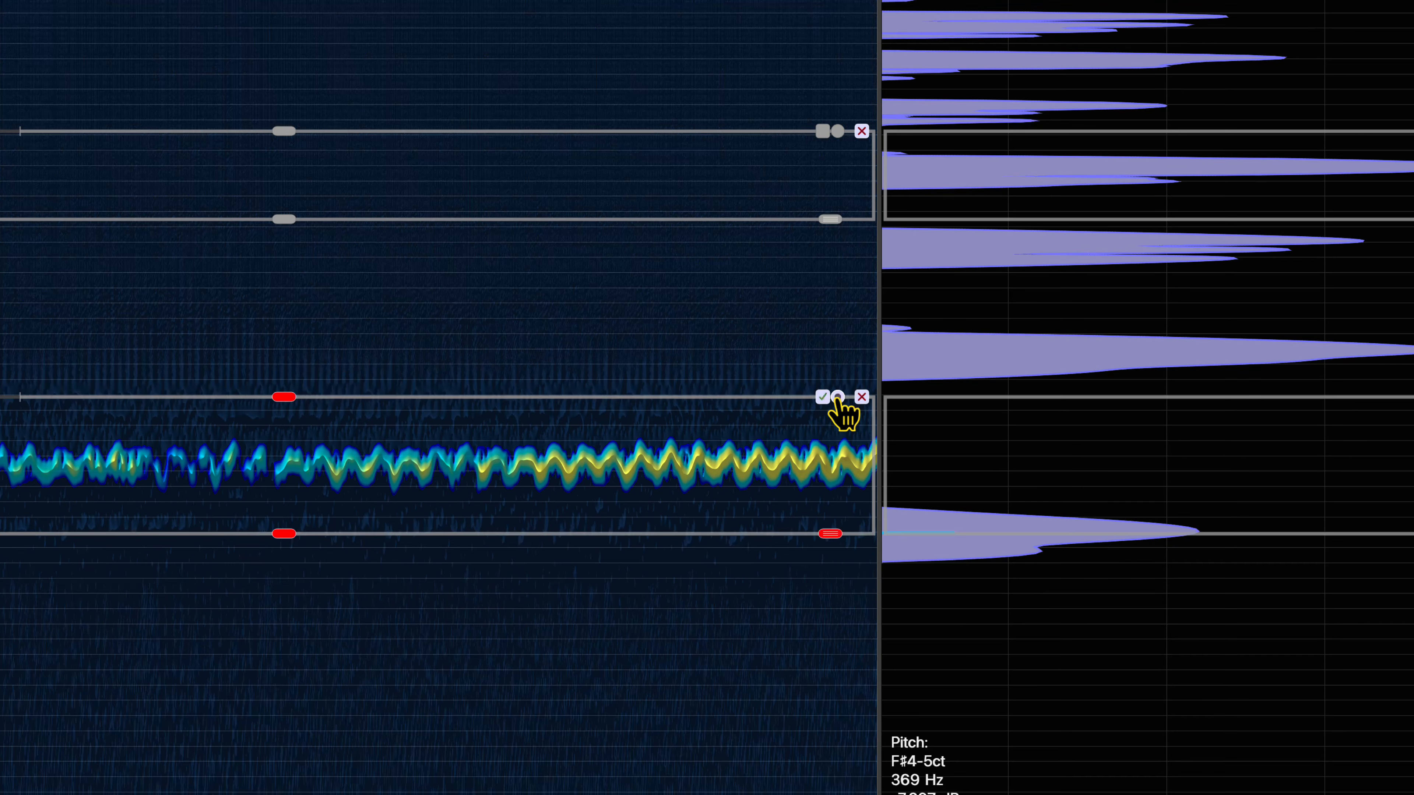
pyautogui.click(837, 132)
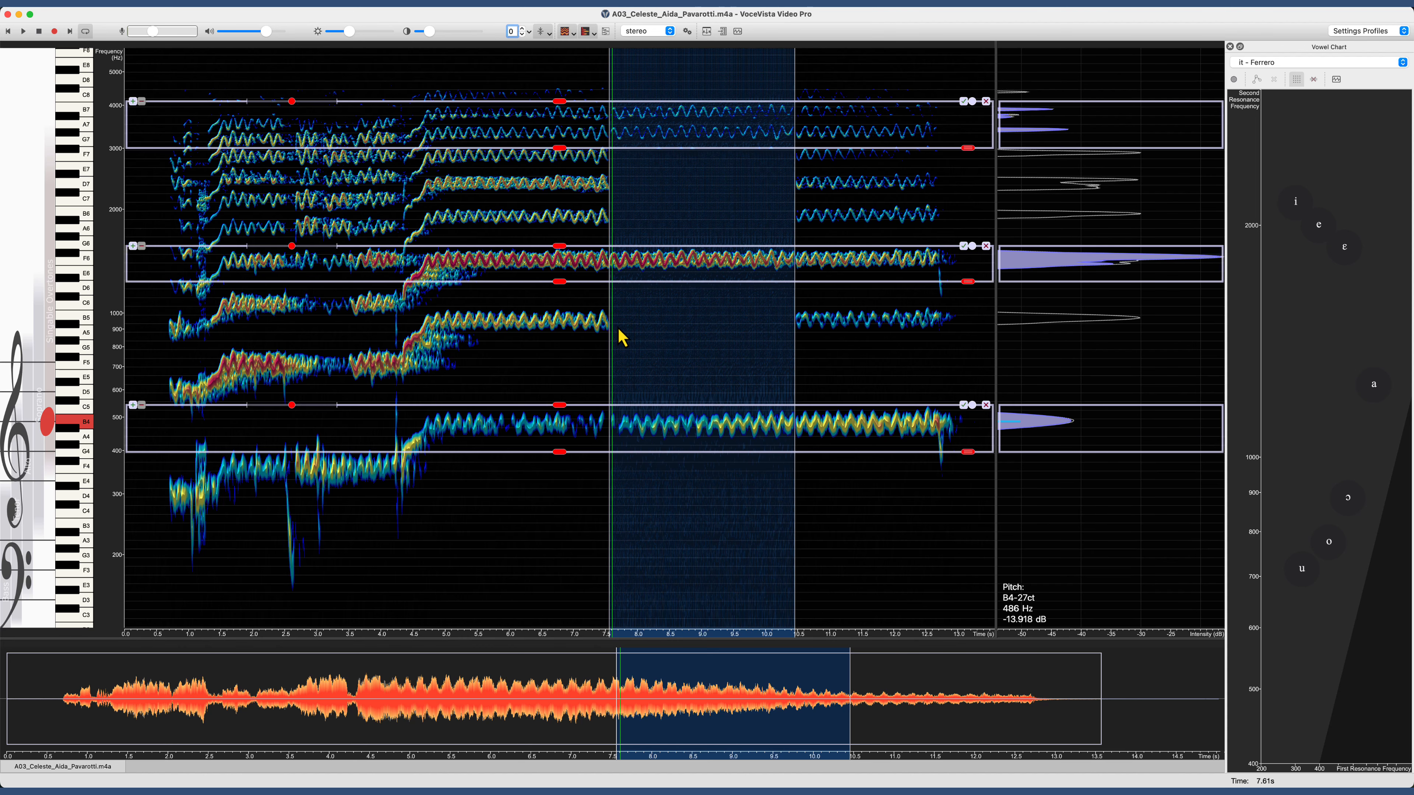
# Step: Play the selection while adjusting the lowest filter's gain in keep mode and again after switching to mute mode
pyautogui.press('space')
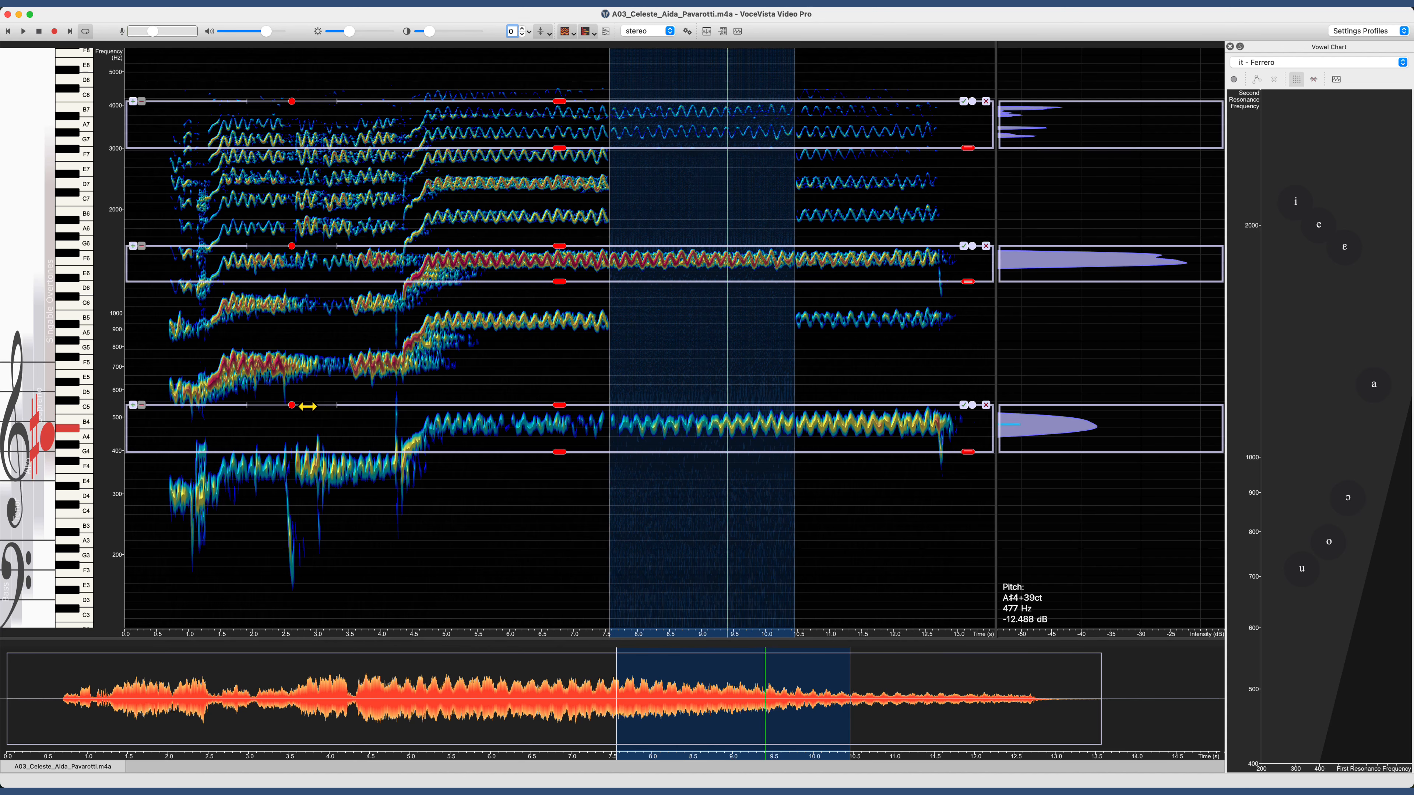
pyautogui.moveTo(290, 405)
pyautogui.mouseDown()
pyautogui.moveTo(239, 403)
pyautogui.moveTo(325, 406)
pyautogui.moveTo(273, 404)
pyautogui.mouseUp()
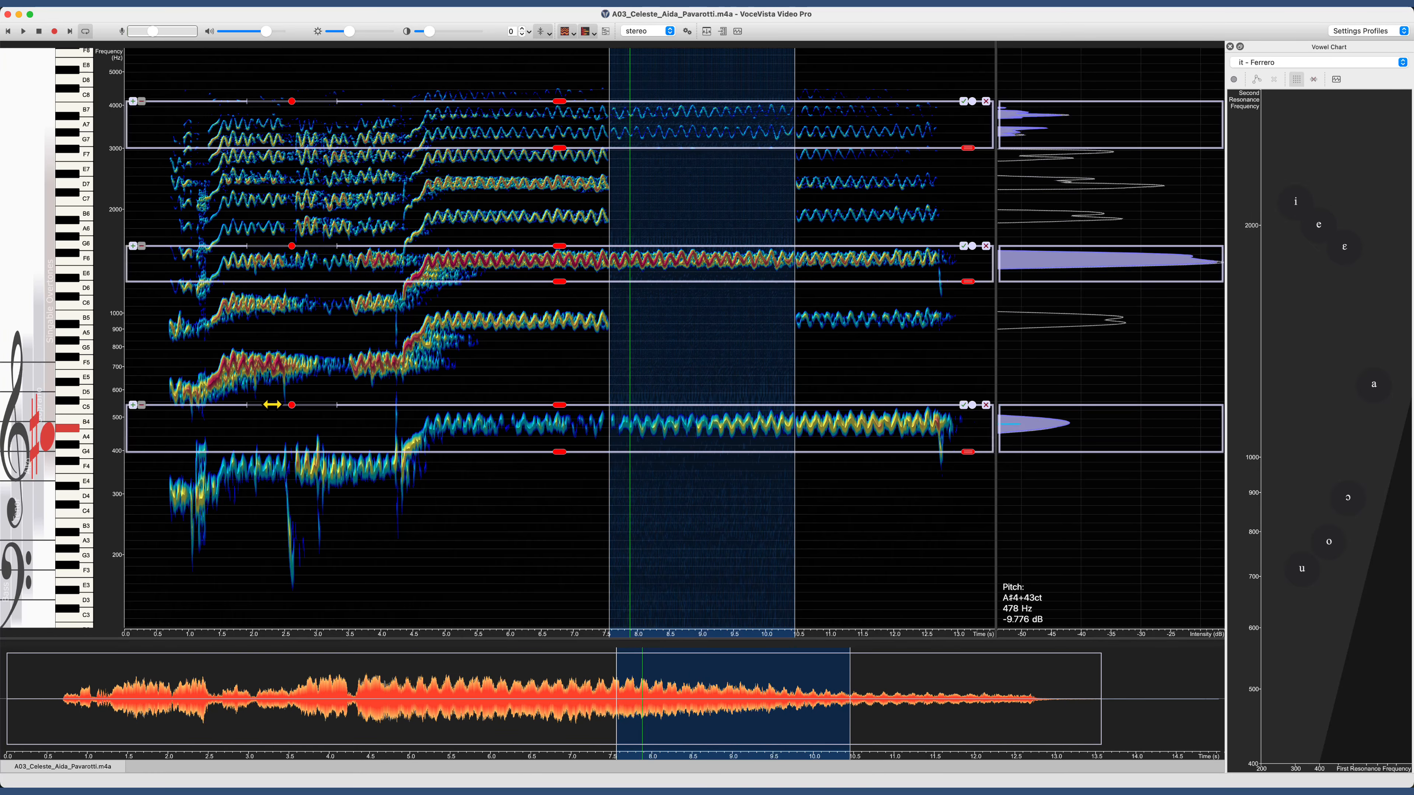
pyautogui.click(140, 406)
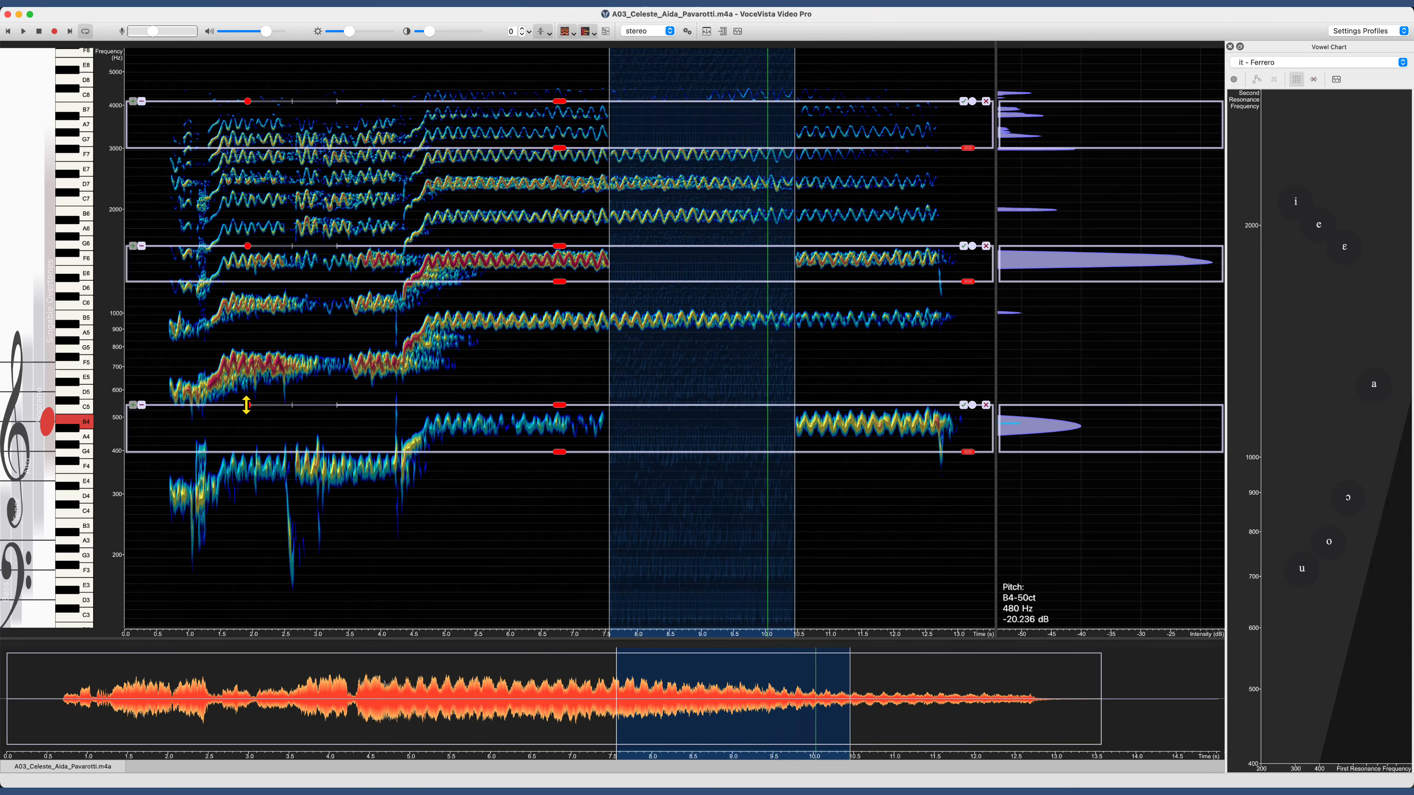
pyautogui.moveTo(251, 405); pyautogui.dragTo(285, 404)
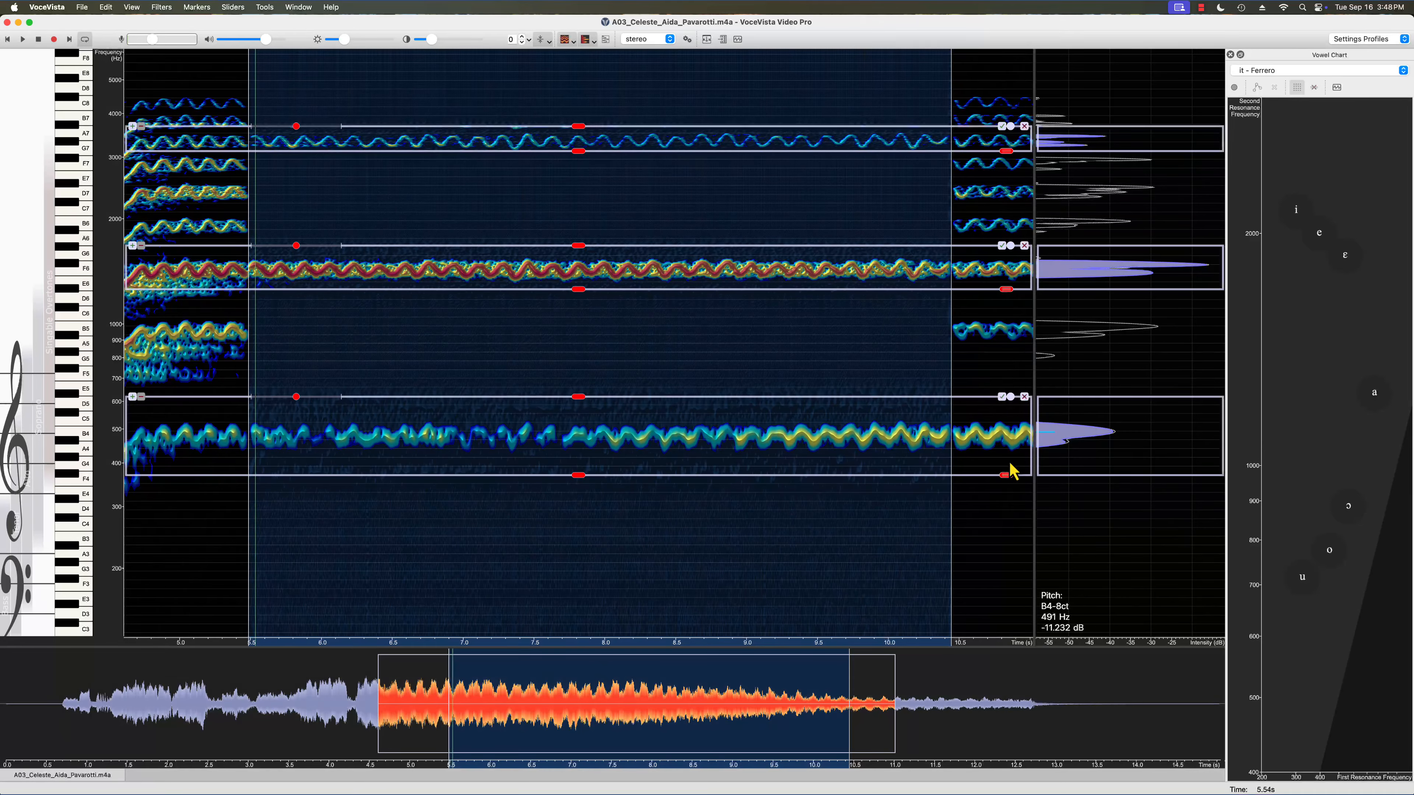
# Step: Delete the lowest filter around the fundamental, and delete all remaining frequency filters
pyautogui.click(1024, 396)
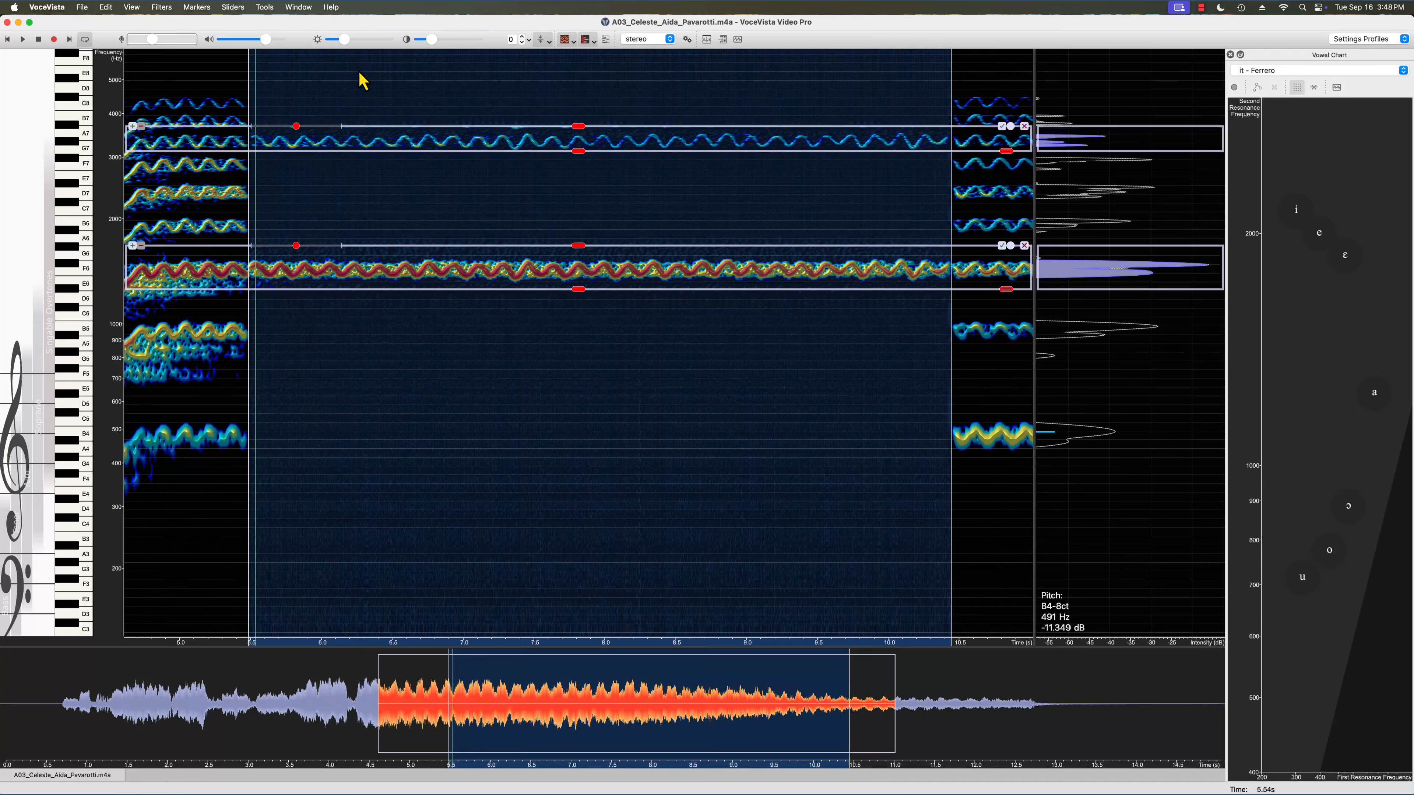
pyautogui.click(166, 7)
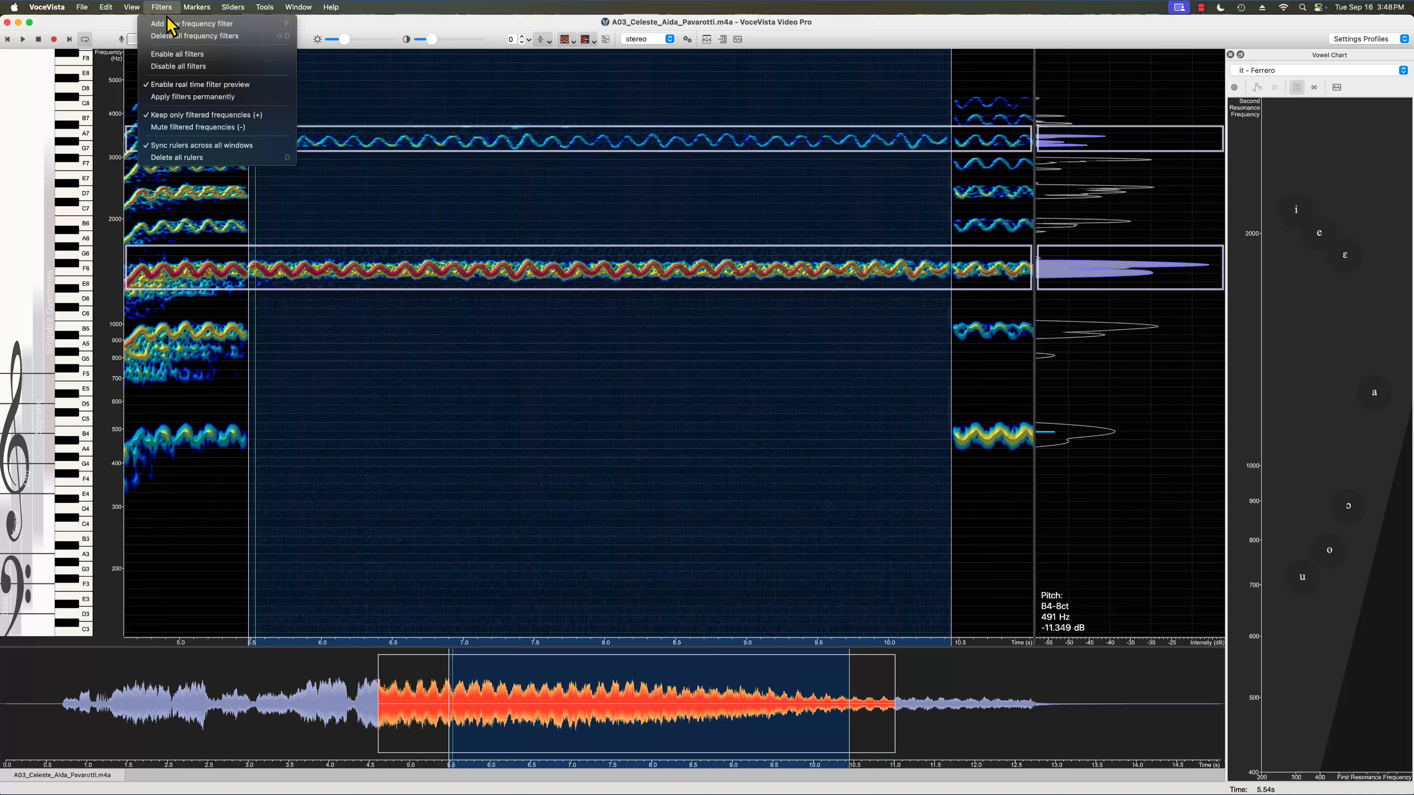
pyautogui.click(171, 37)
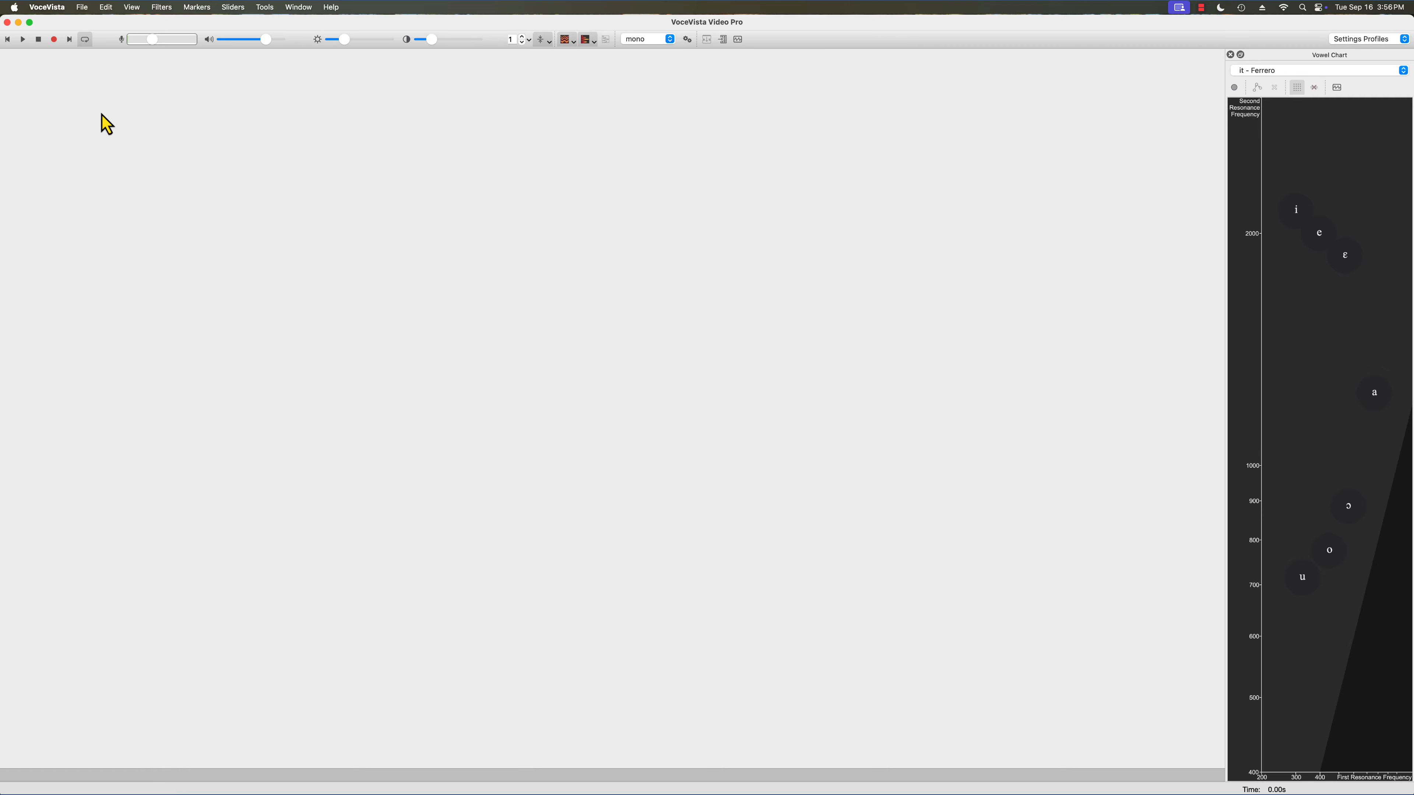
# Step: Open the recent recording A03_Celeste_Aida_PavarottiFilters.flac and apply its frequency filters permanently
pyautogui.click(82, 8)
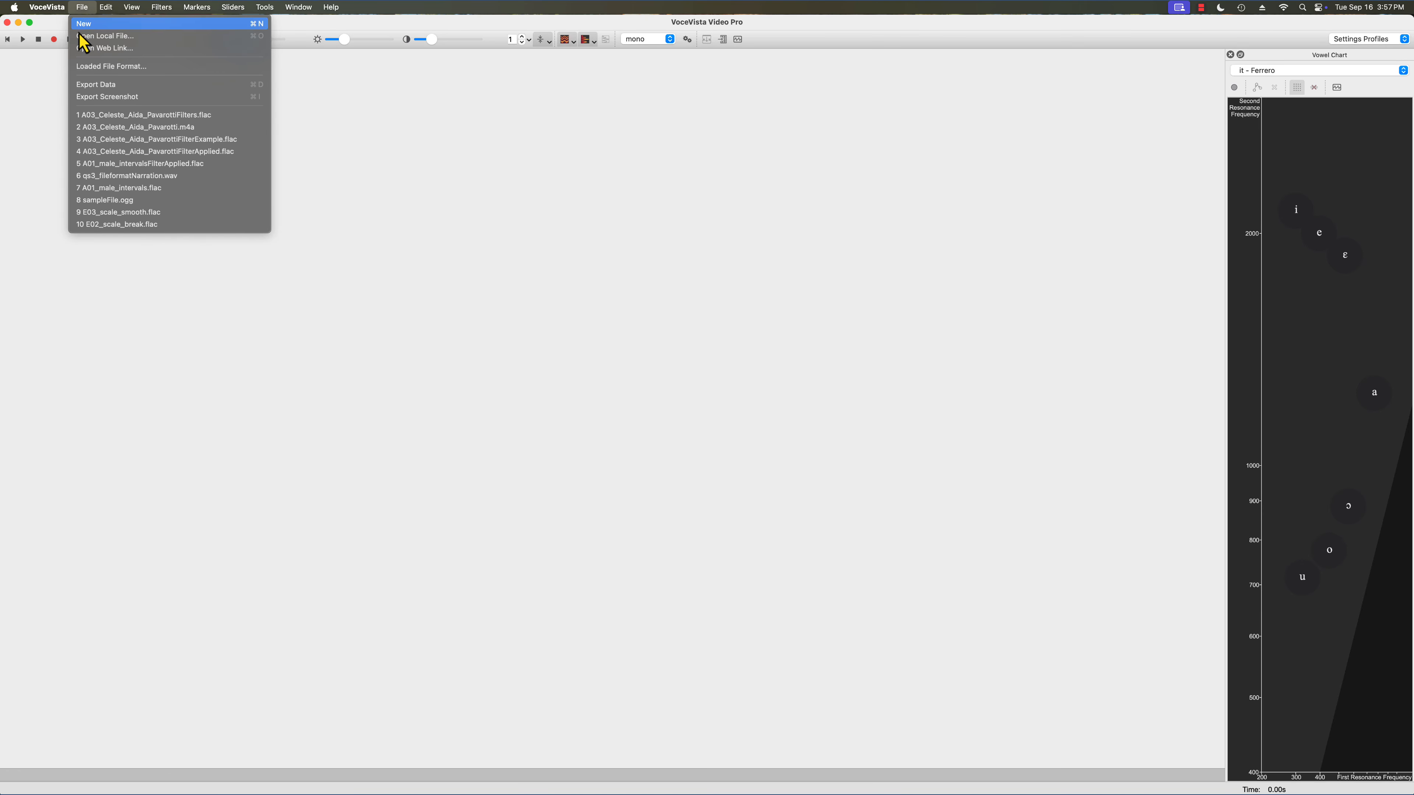
pyautogui.click(100, 116)
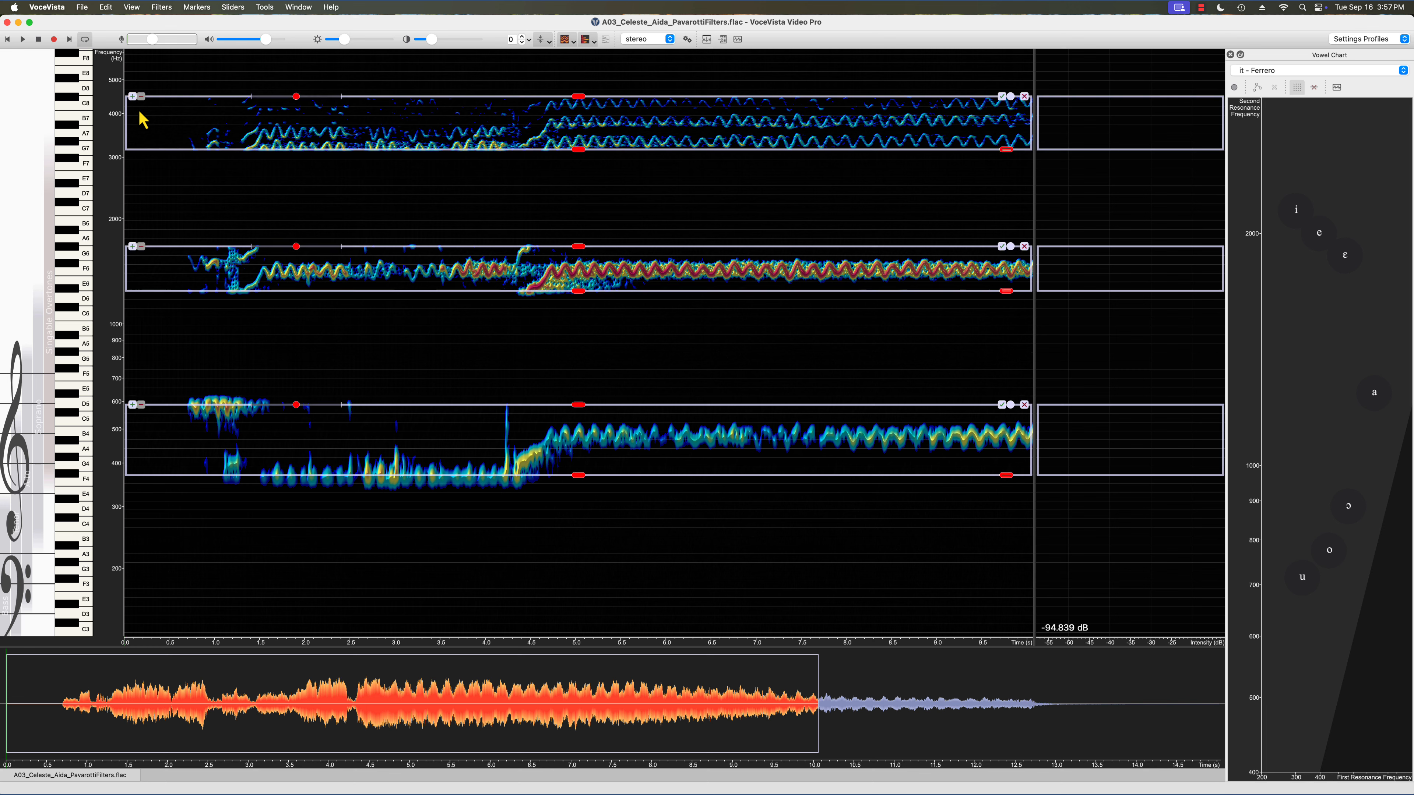
pyautogui.click(162, 7)
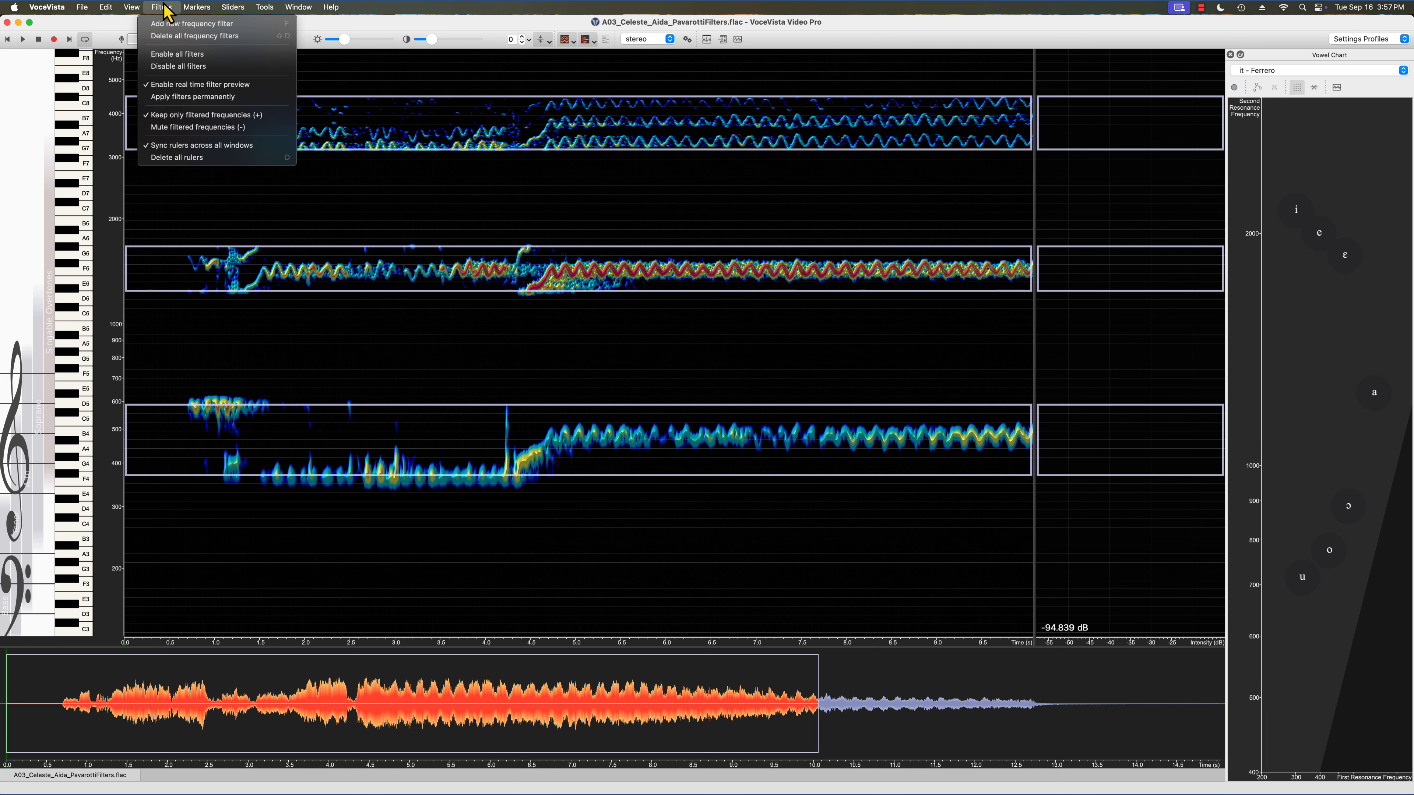
pyautogui.click(170, 101)
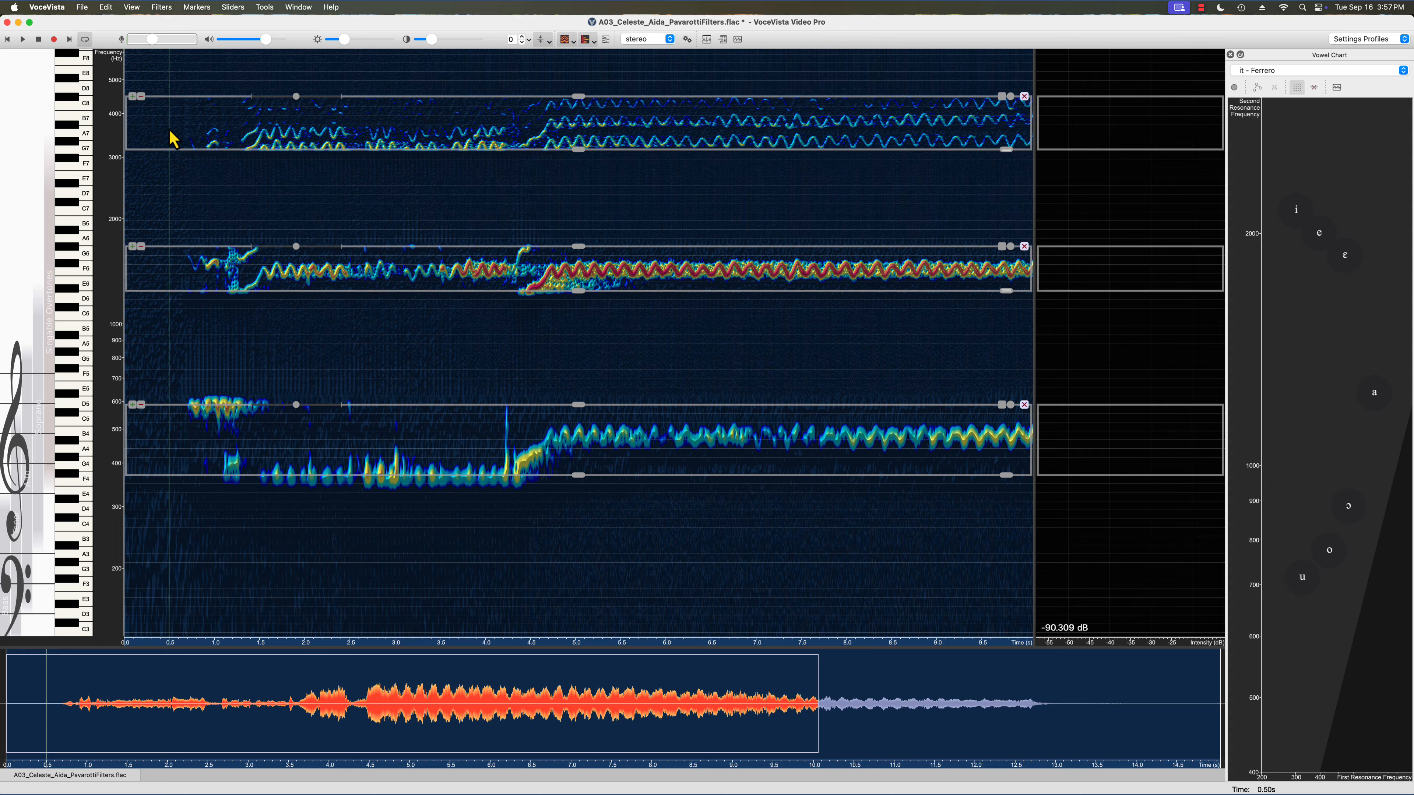
# Step: Delete all frequency filters from the permanently filtered recording and play it
pyautogui.click(167, 7)
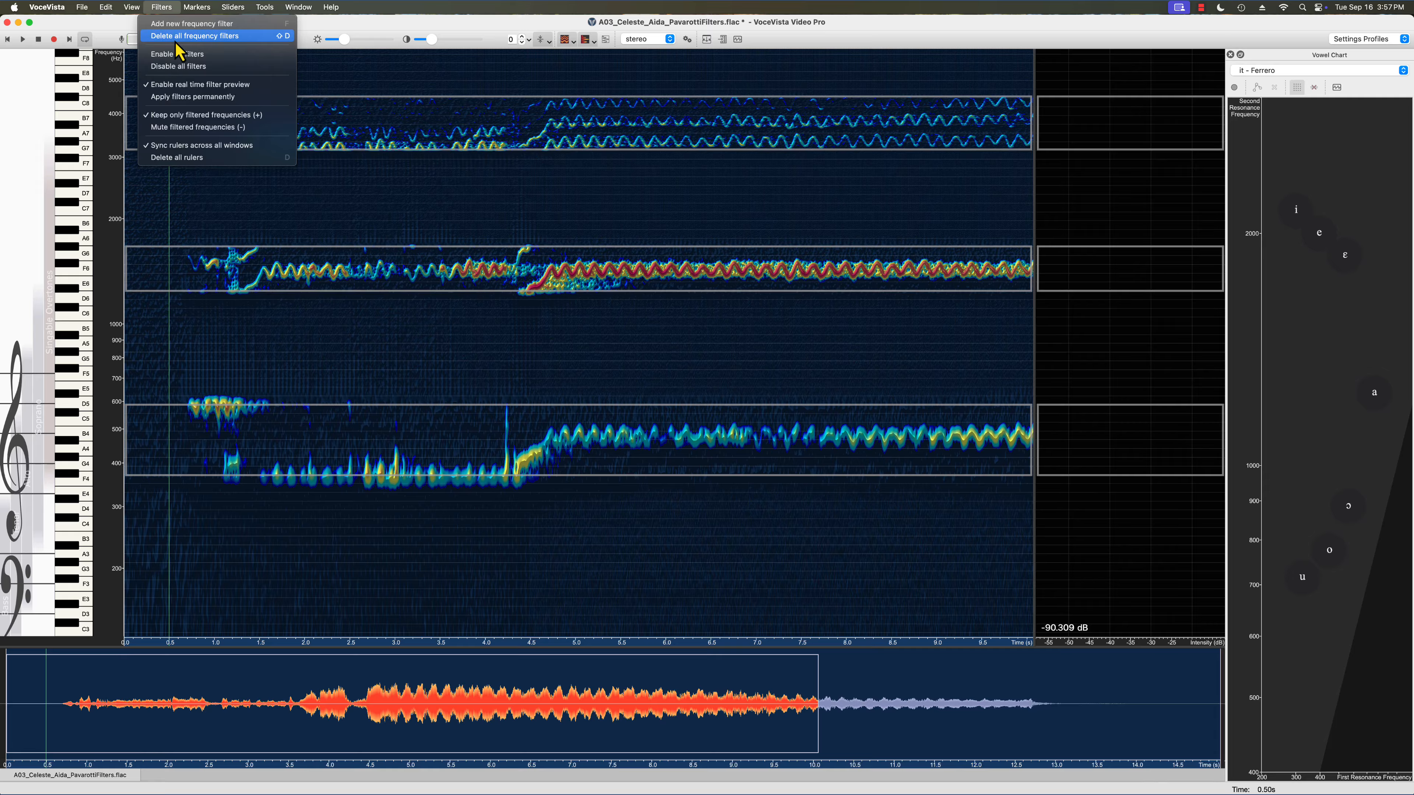
pyautogui.click(176, 38)
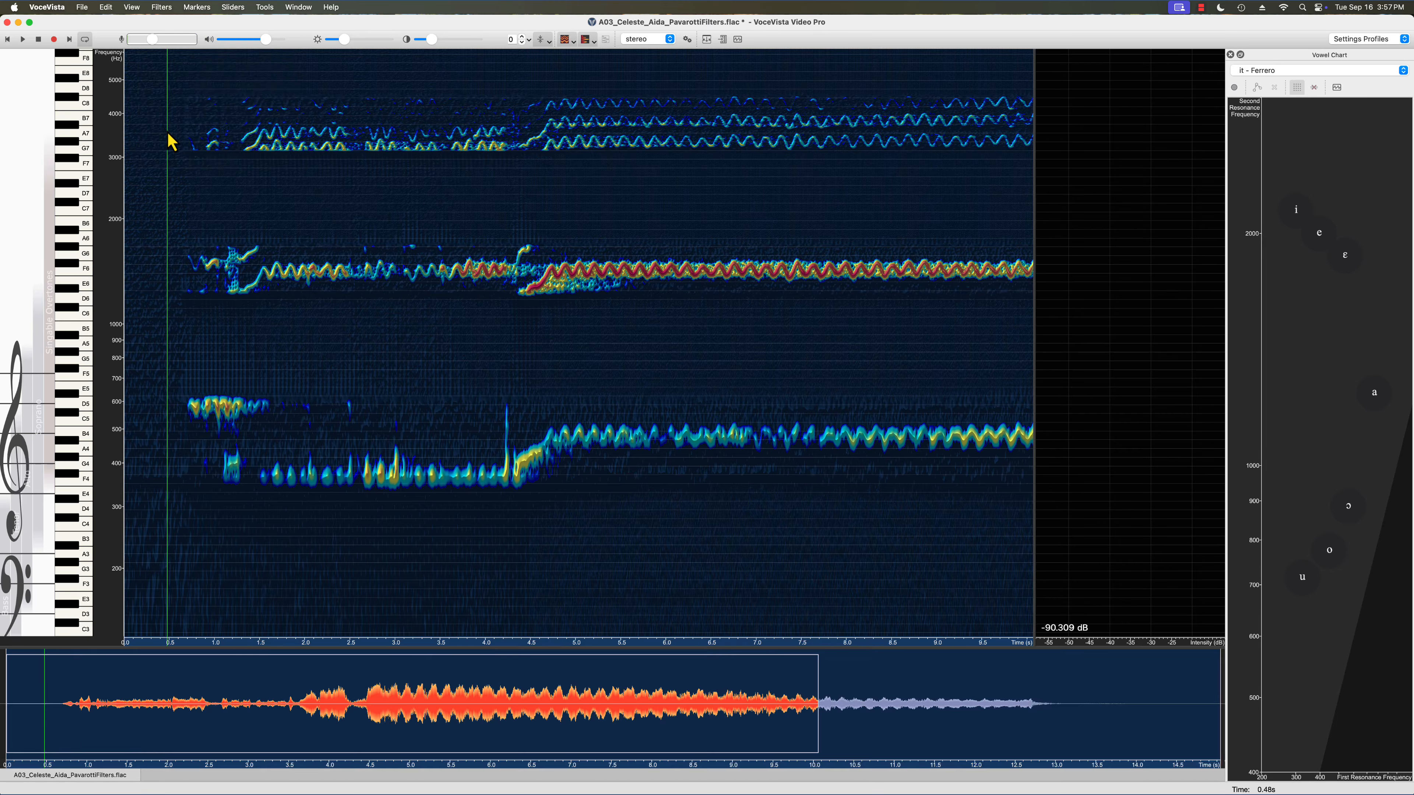
pyautogui.press('space')
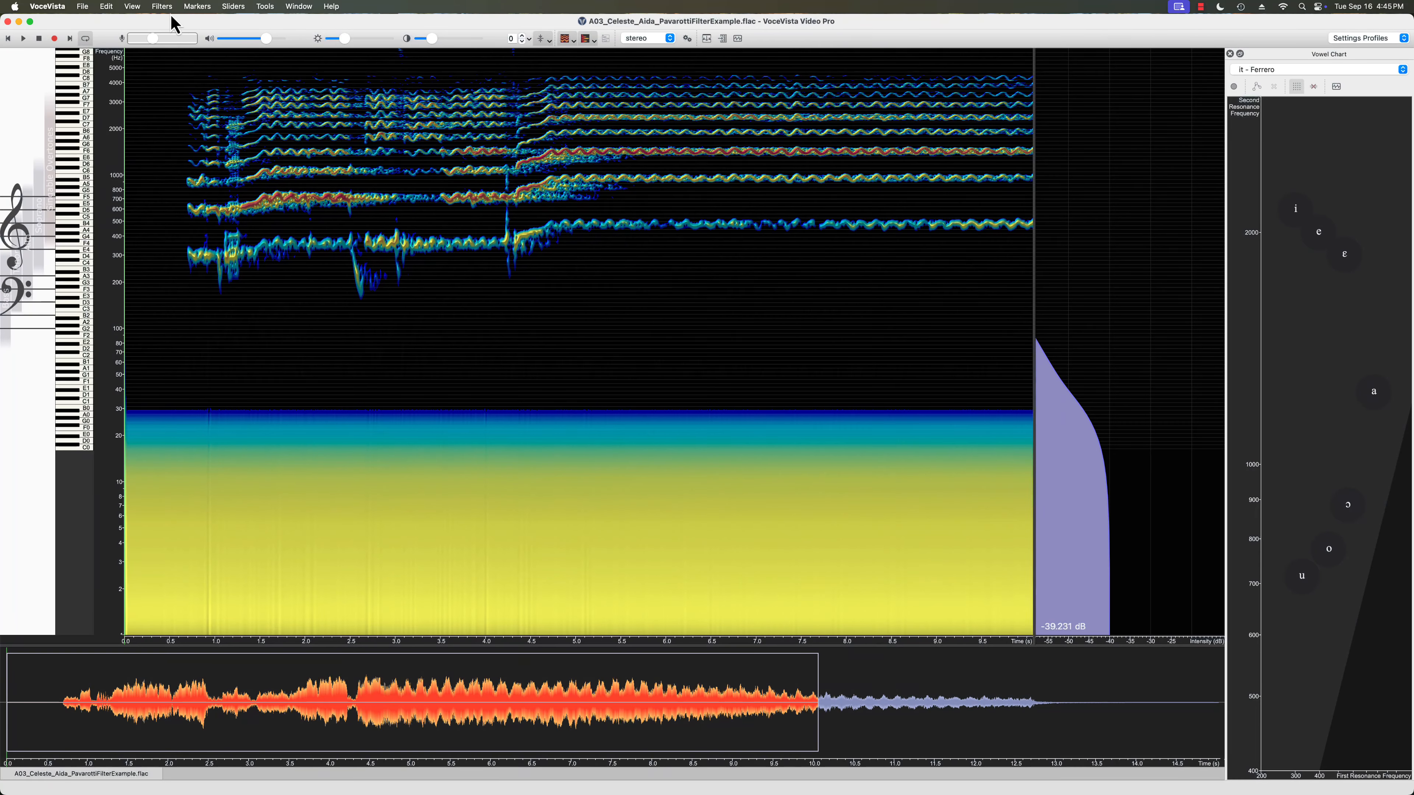
# Step: Add a frequency filter spanning from the bottom of the spectrogram up to about 100 Hz and set it to mute the low-frequency noise
pyautogui.click(162, 6)
pyautogui.click(179, 34)
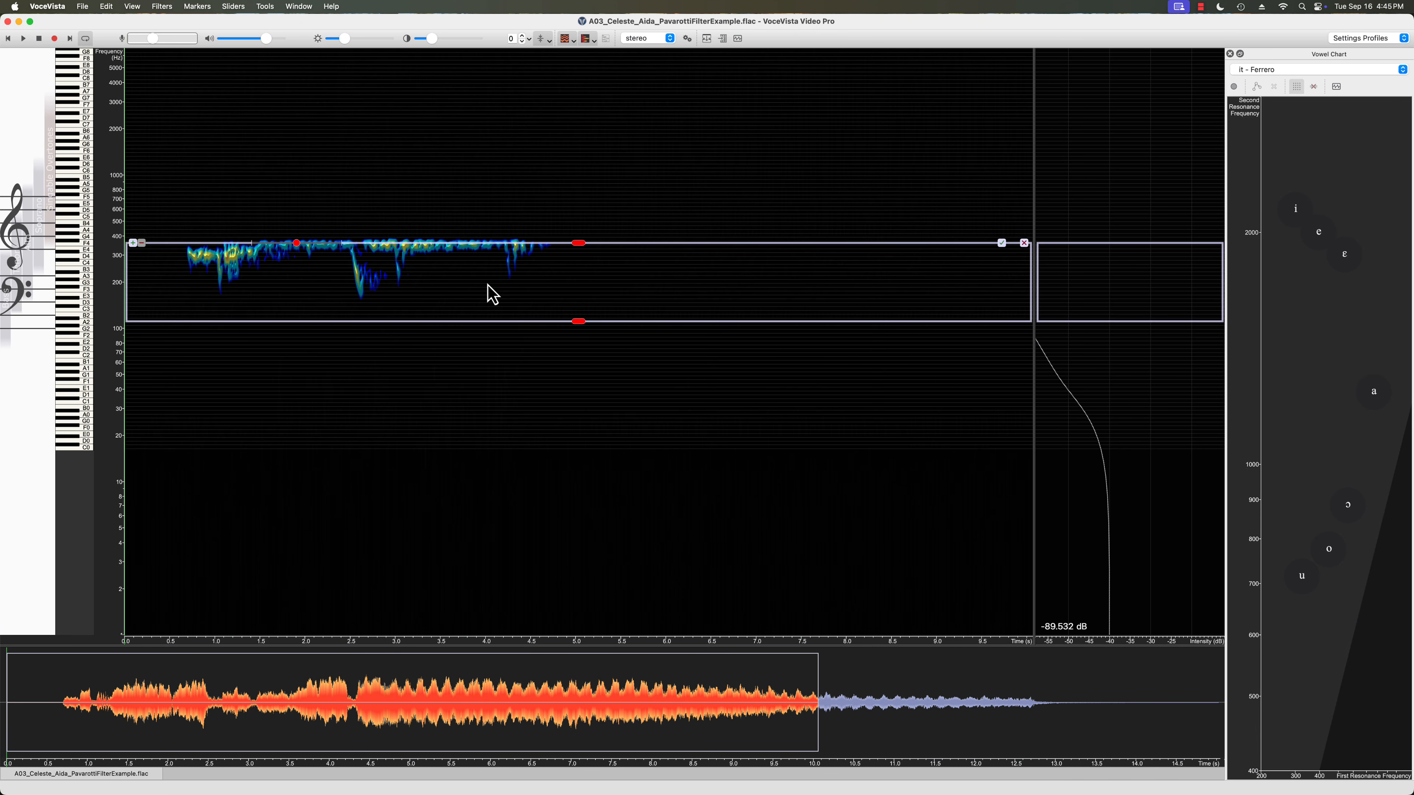
pyautogui.moveTo(578, 321); pyautogui.dragTo(578, 648)
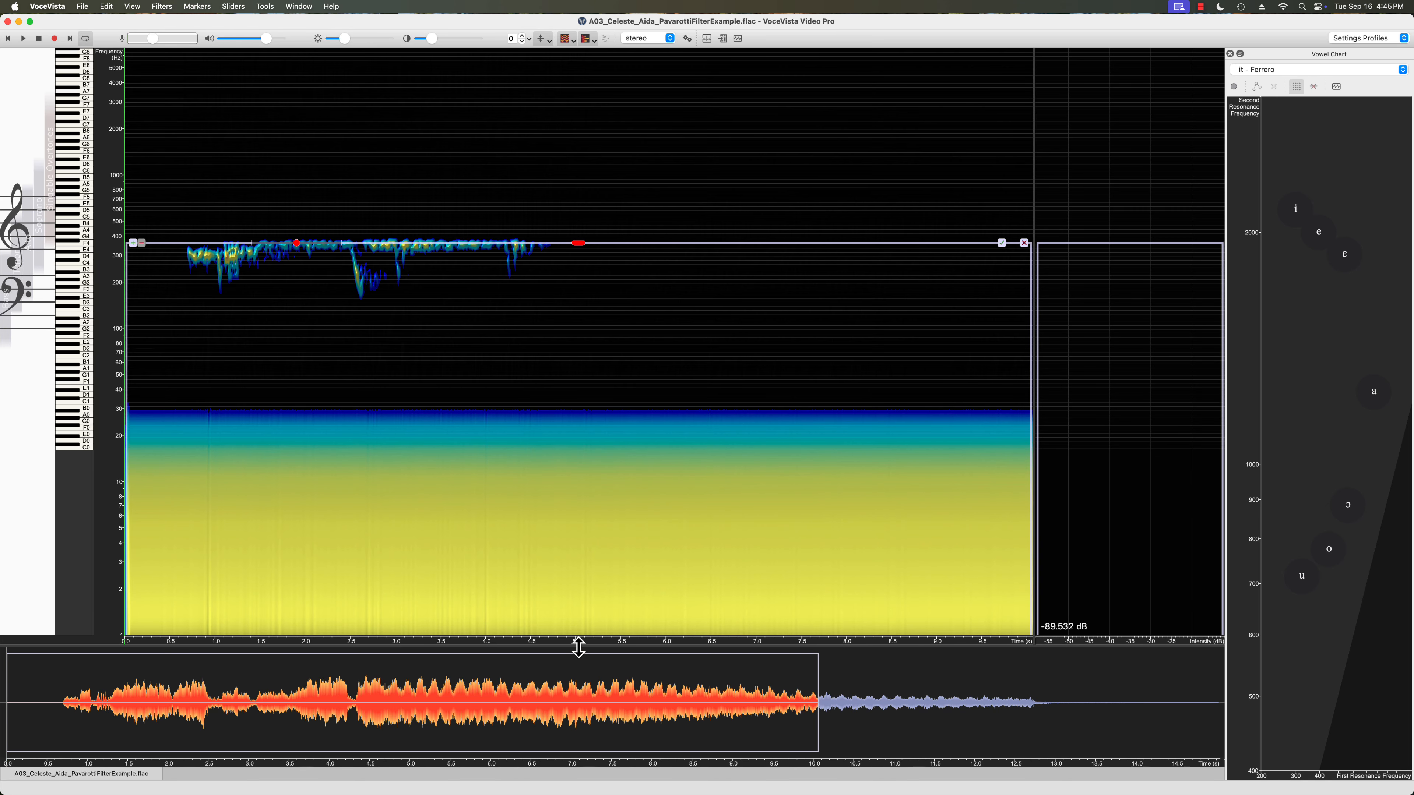
pyautogui.moveTo(577, 240); pyautogui.dragTo(572, 328)
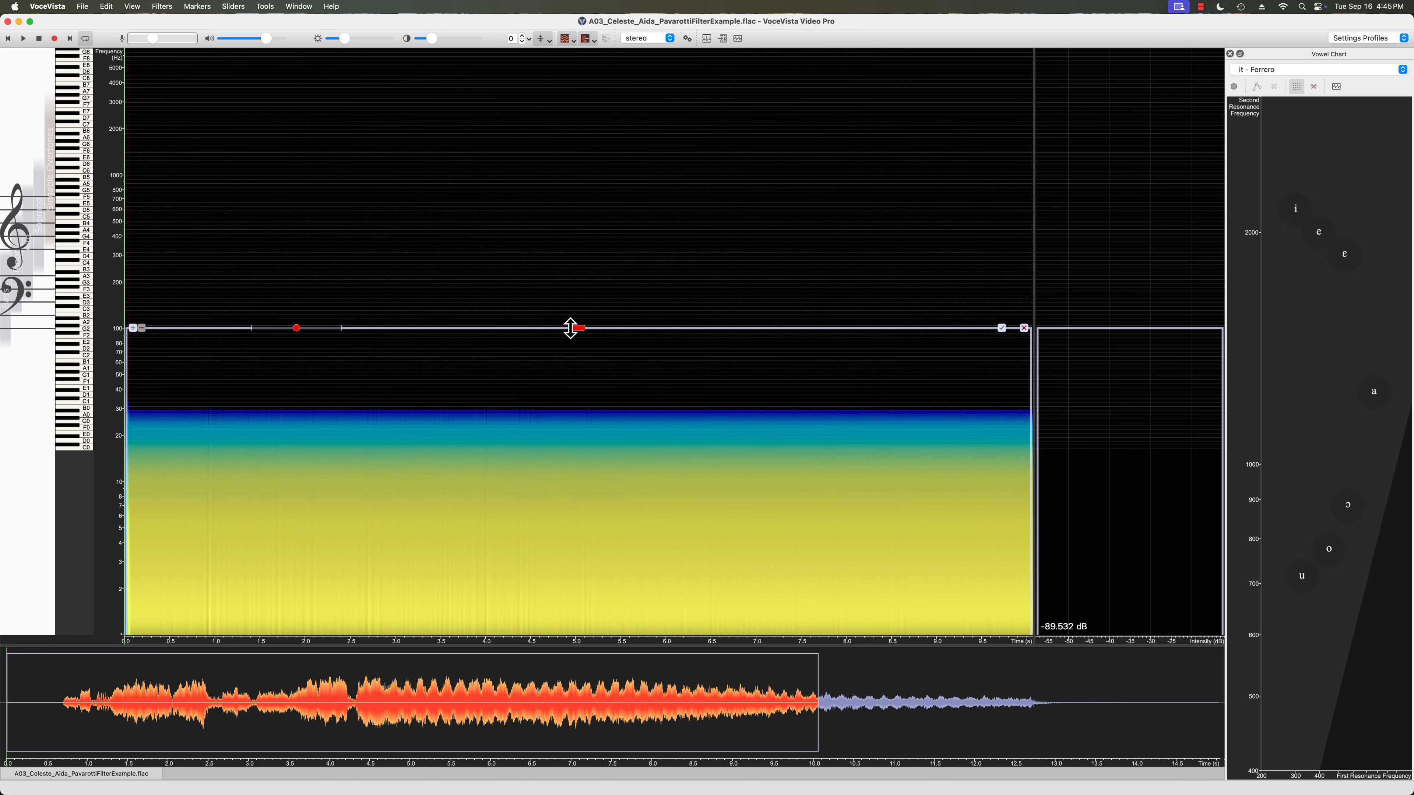
pyautogui.click(142, 329)
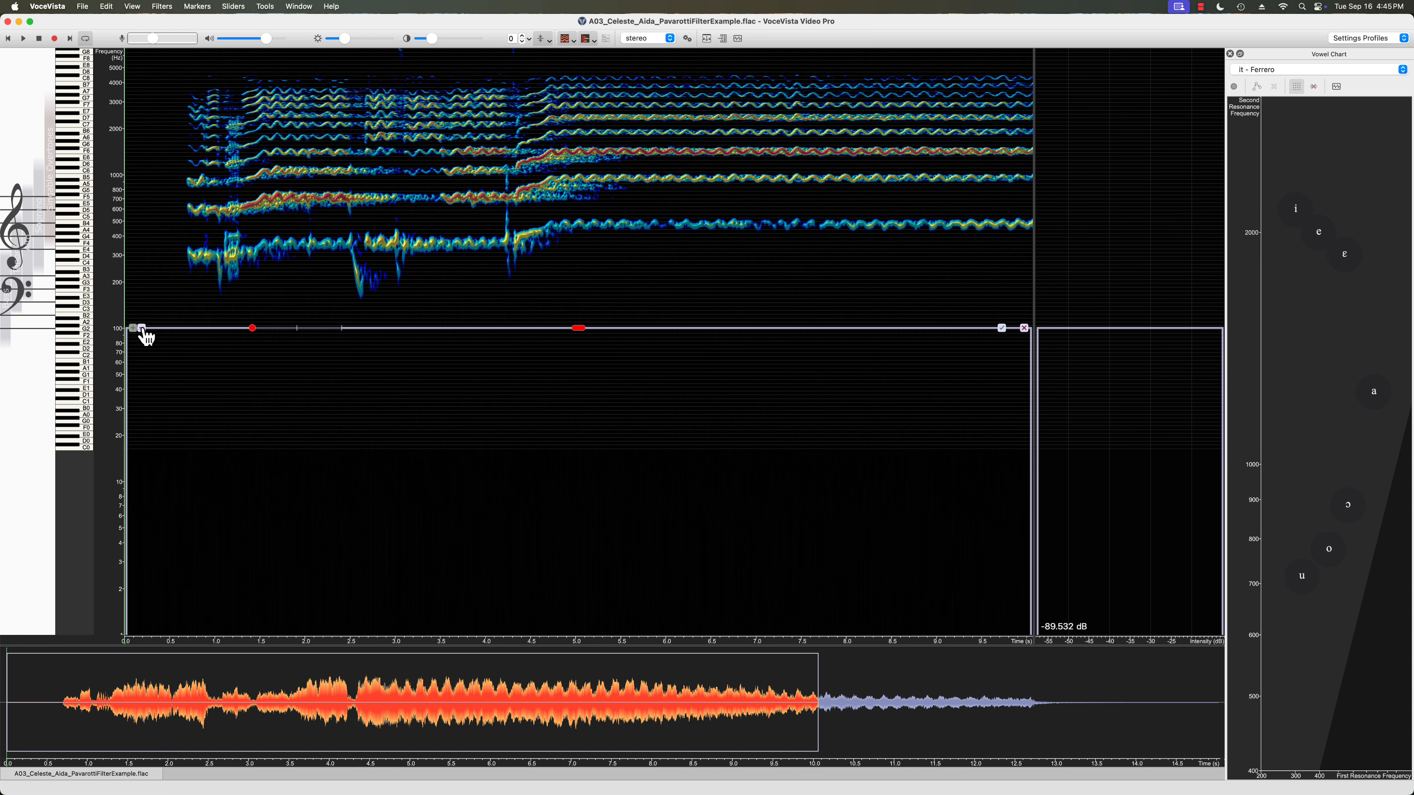